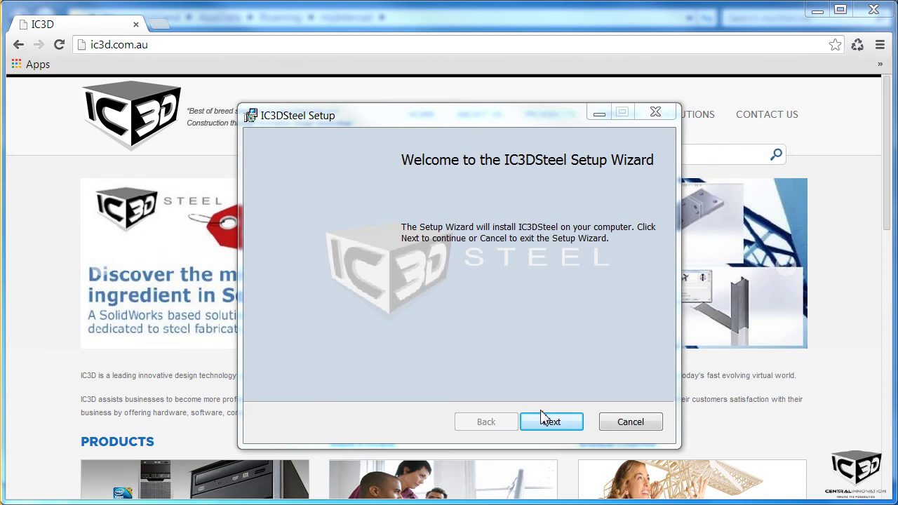
Step: Install IC3DSteel to the default C:\Program Files\IC3D\IC3DSteel\ folder with the licence accepted, then launch the Library Installation Wizard
left_click(545, 419)
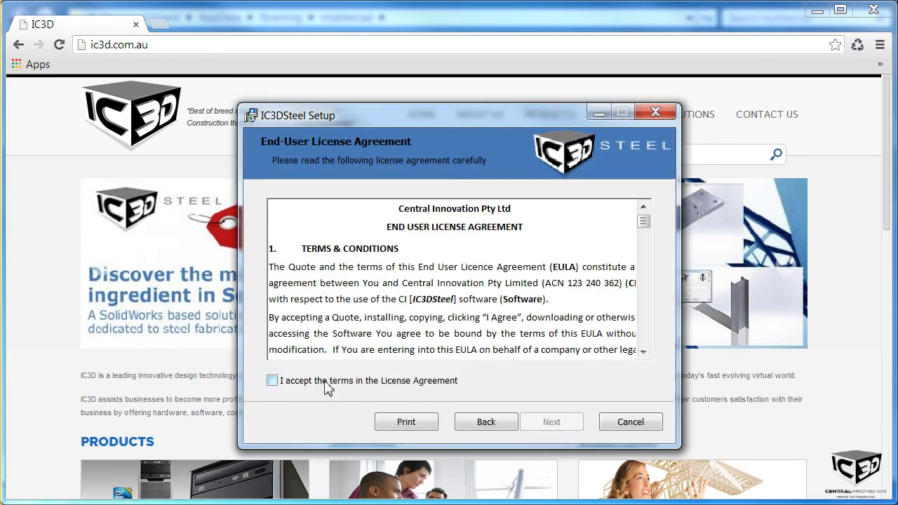
left_click(273, 381)
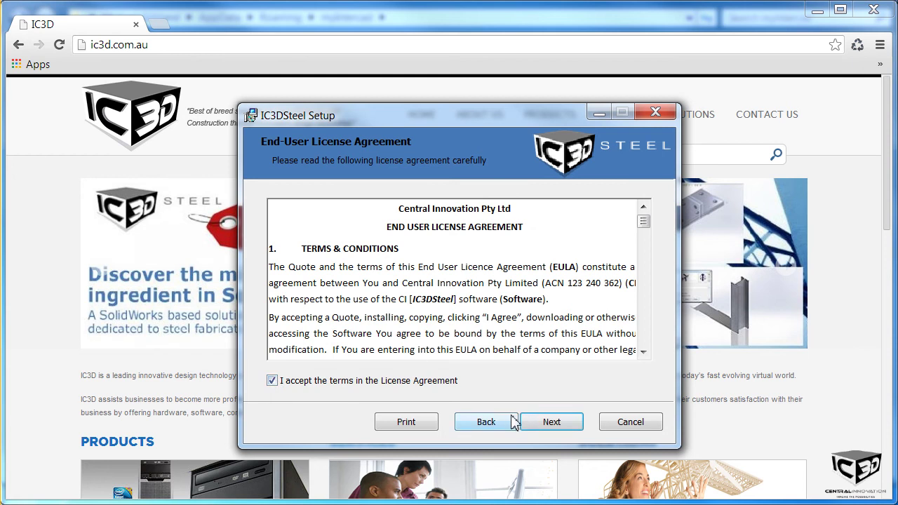
left_click(547, 428)
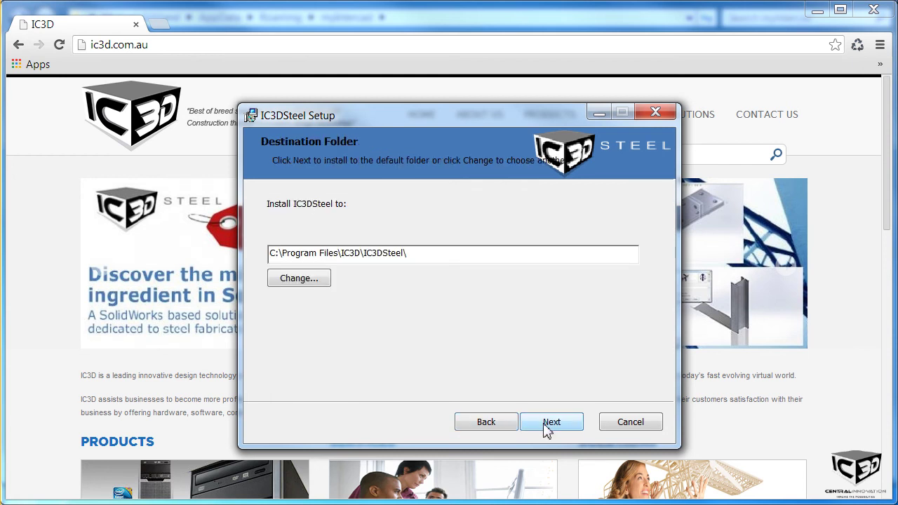
left_click(547, 425)
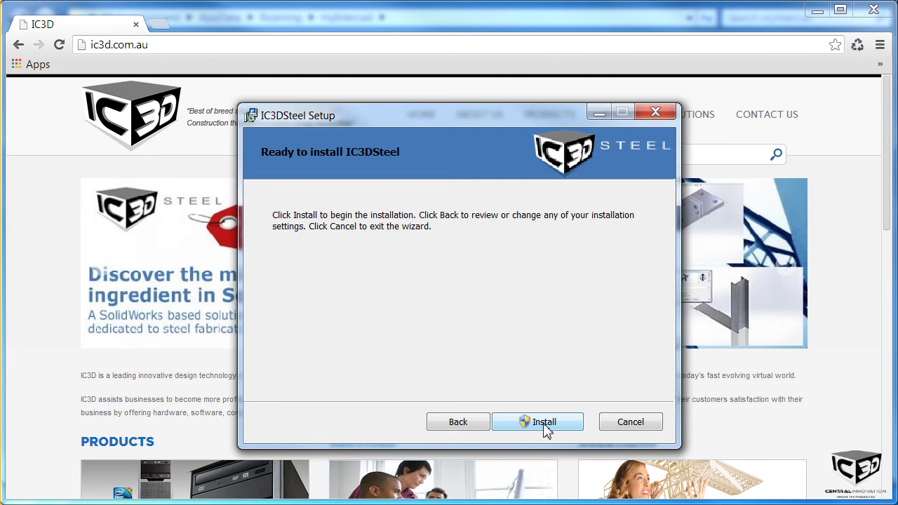
left_click(545, 423)
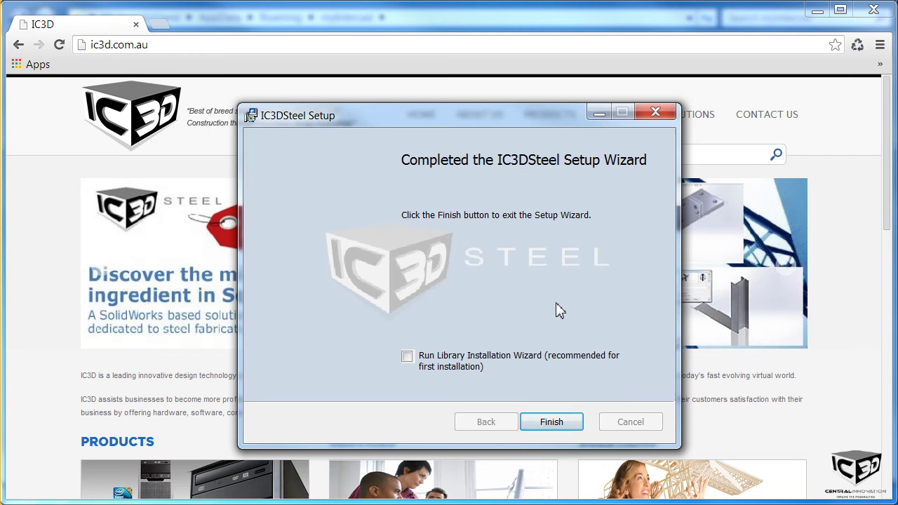
left_click(408, 357)
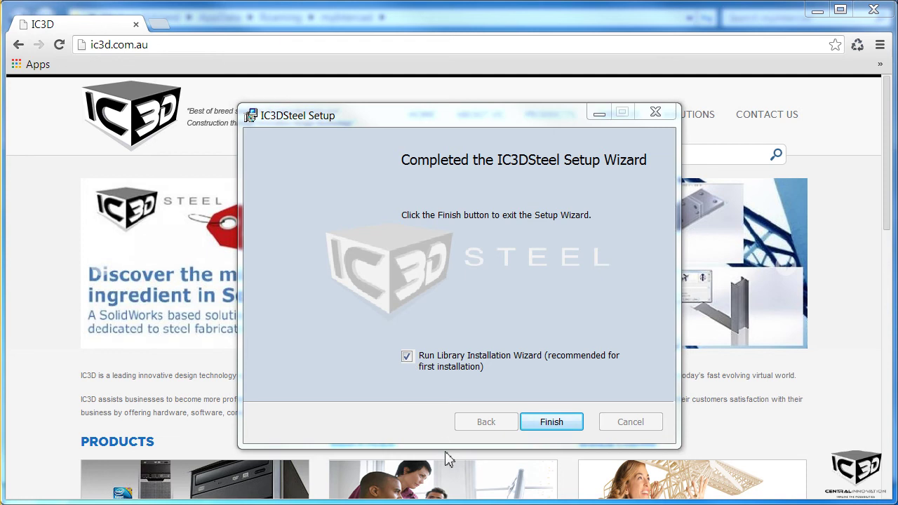
left_click(544, 424)
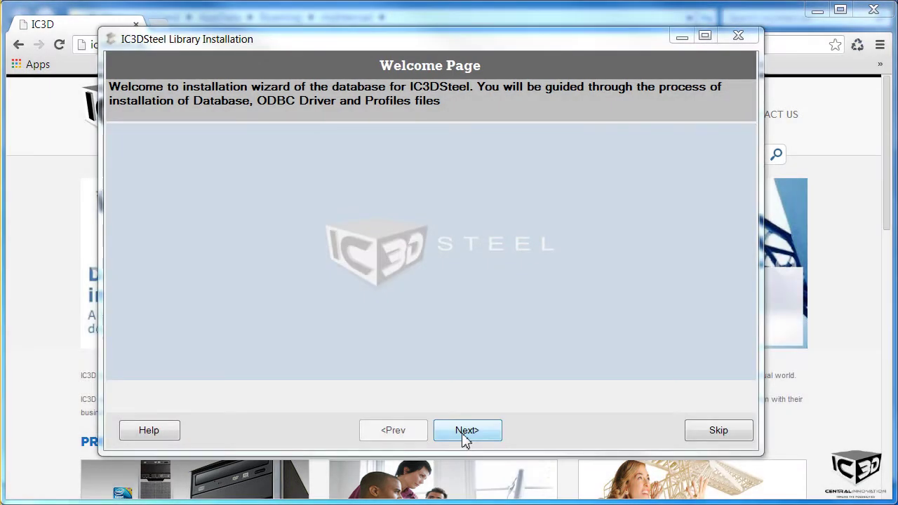
Step: Choose a Server + Client library installation and load the MySQL database installation instructions
left_click(463, 434)
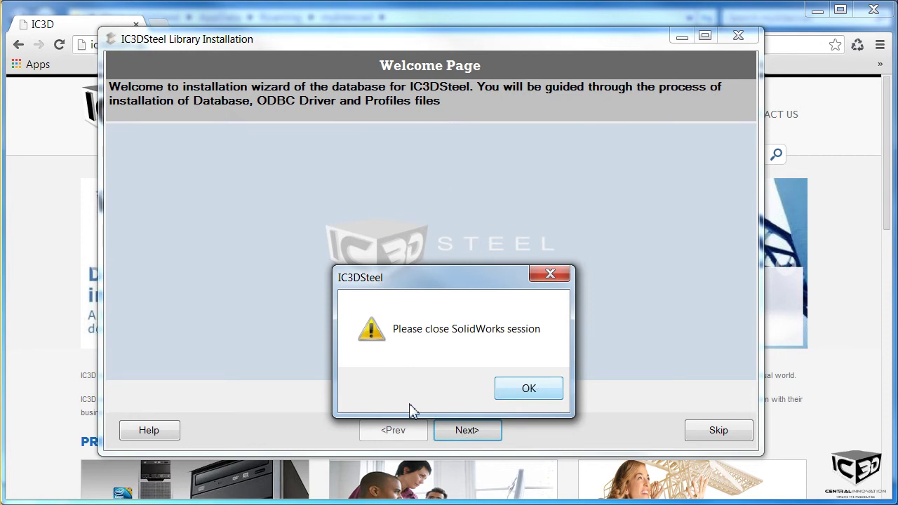
key("Return")
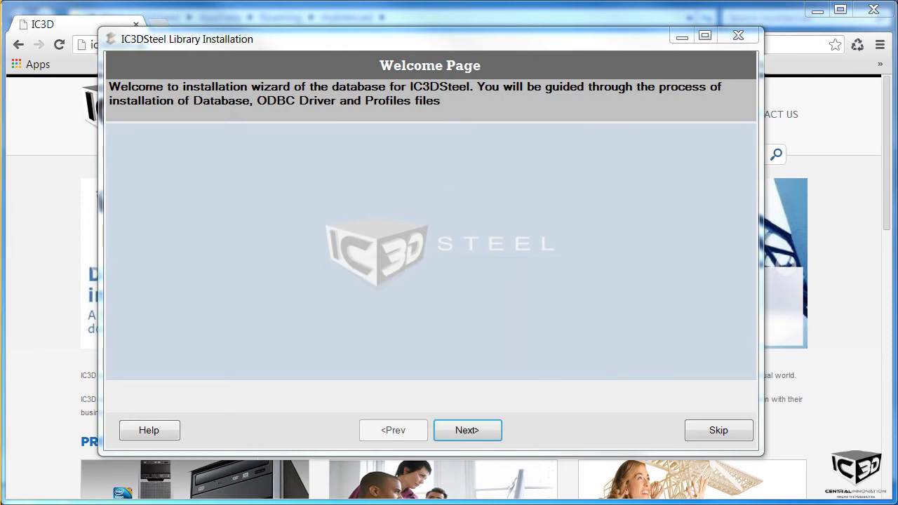
left_click(449, 435)
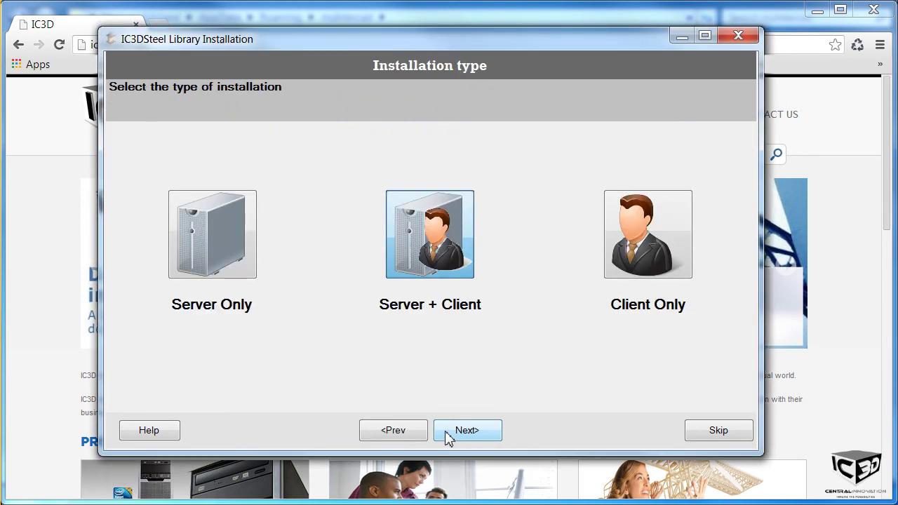
left_click(439, 262)
left_click(468, 431)
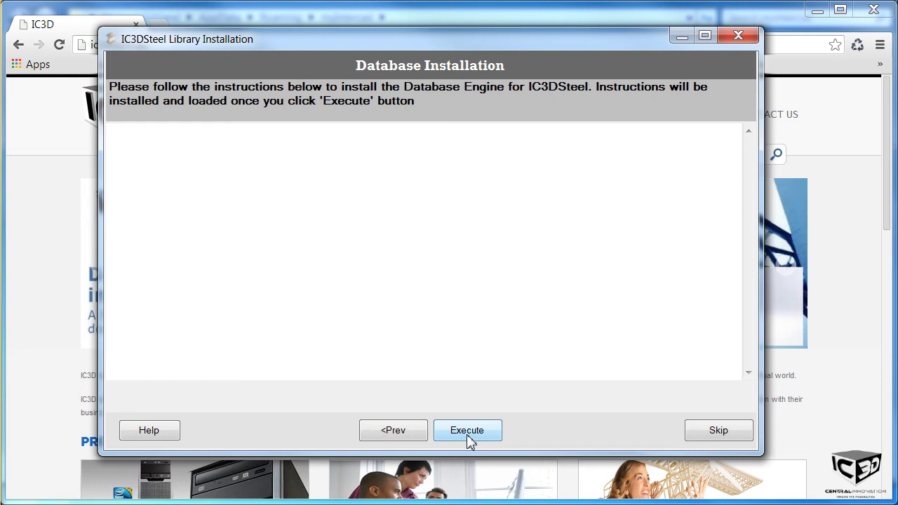
left_click(467, 431)
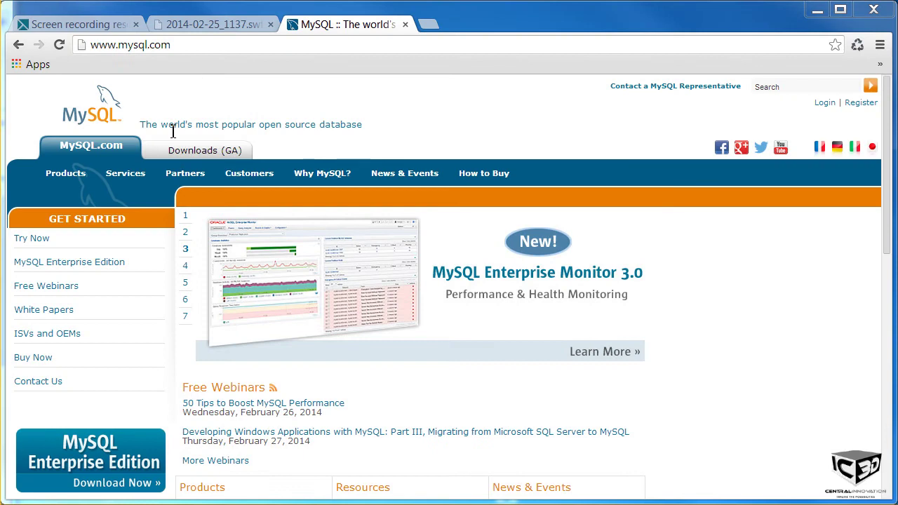
Step: Go through the MySQL Developer Zone to the MySQL Community Server 5.6.16 download page
left_click(174, 150)
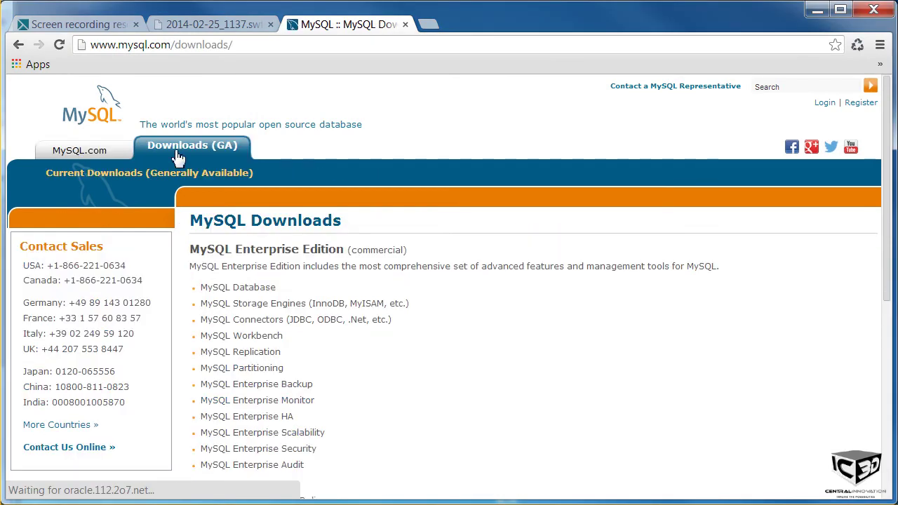
middle_click(307, 325)
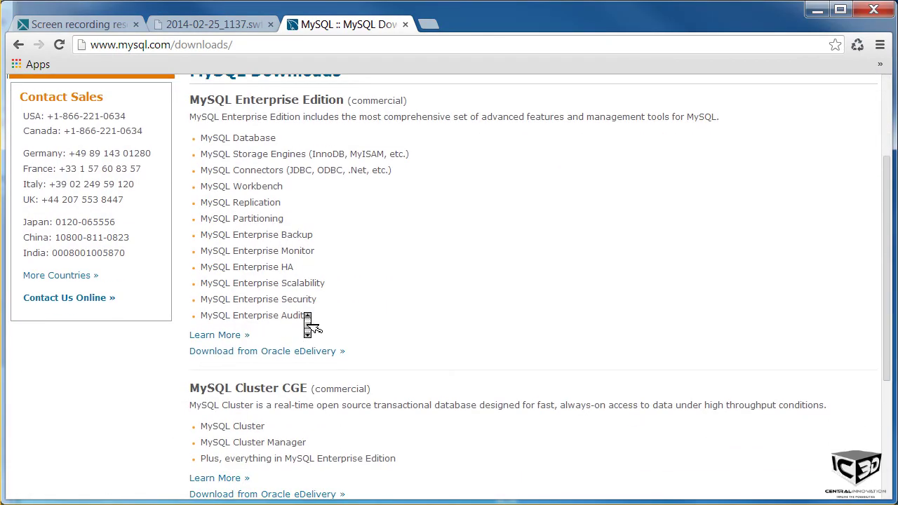
middle_click(307, 324)
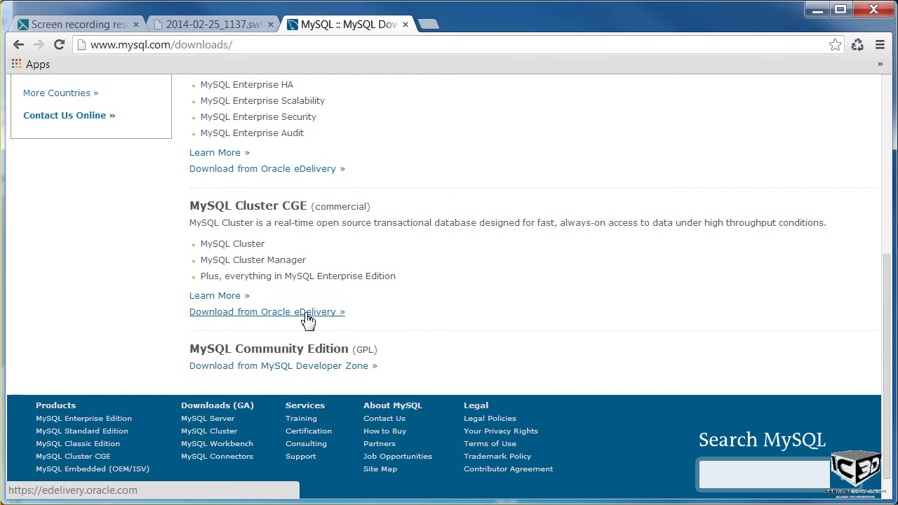
left_click(294, 370)
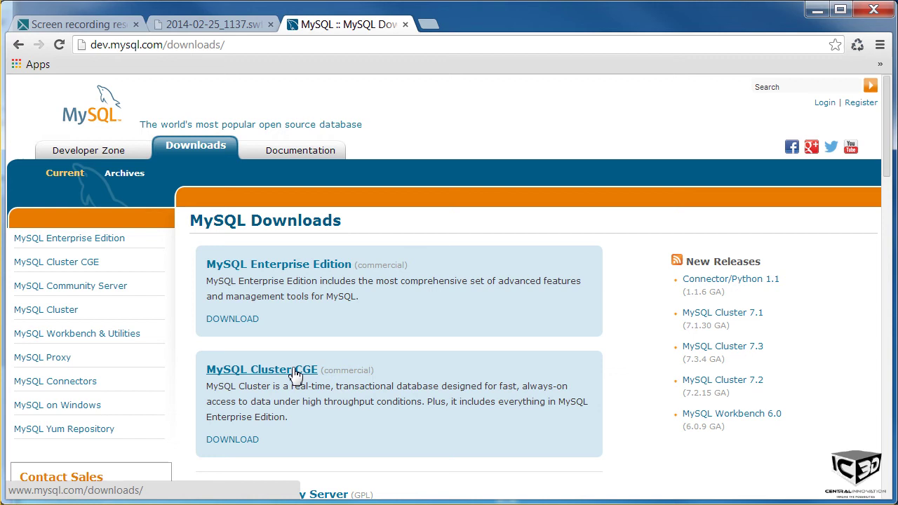
middle_click(309, 364)
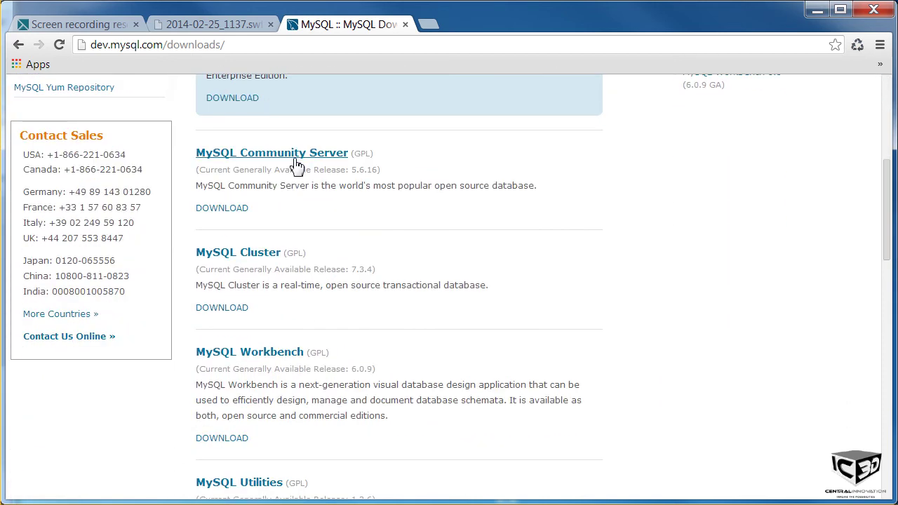
left_click(228, 210)
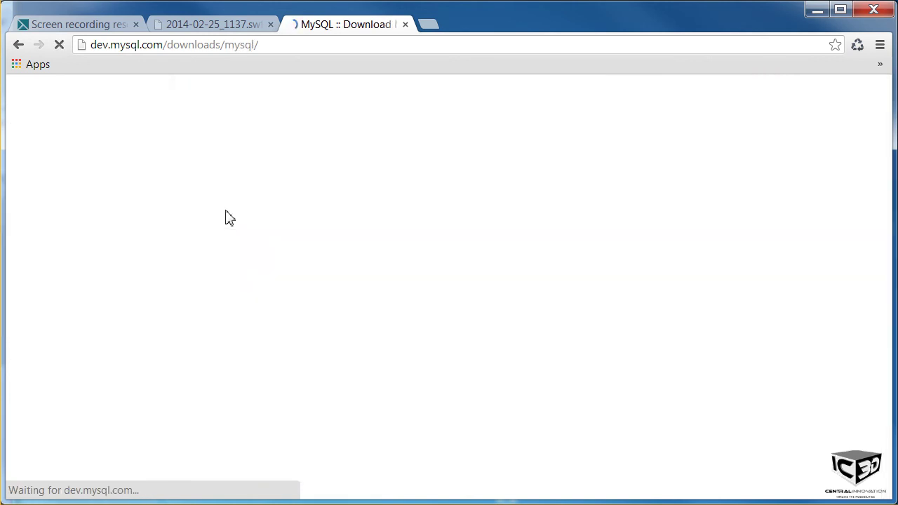
middle_click(324, 293)
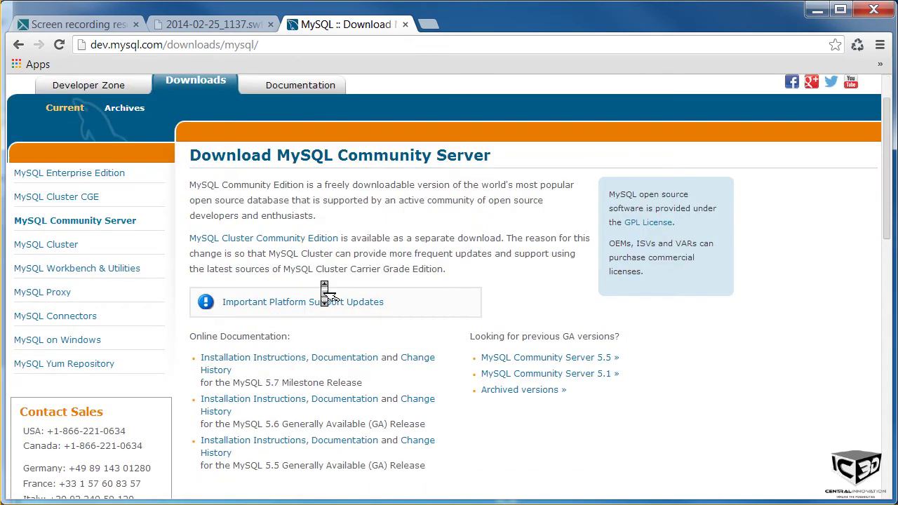
middle_click(324, 288)
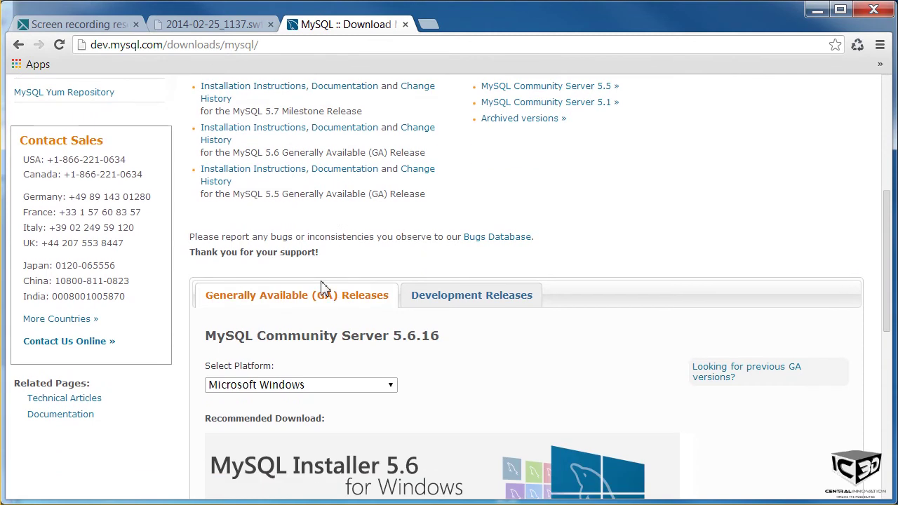
scroll(324, 288, "down", 5)
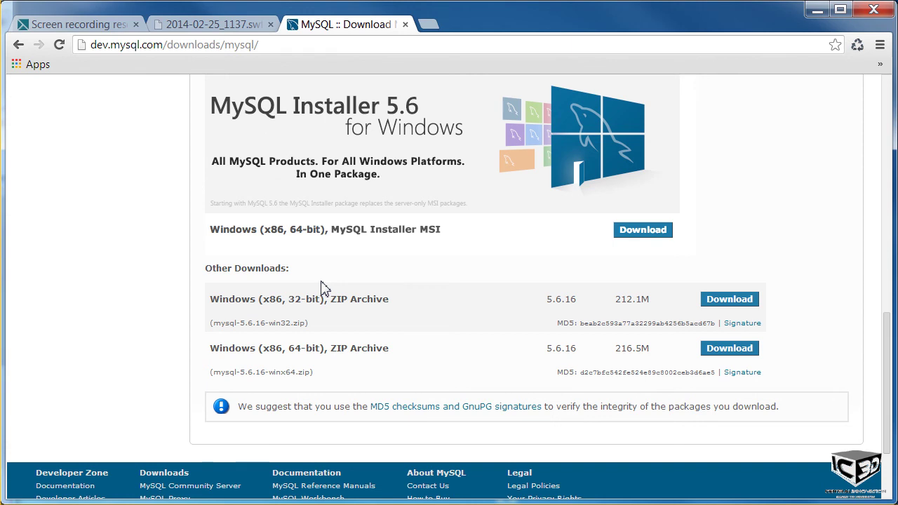
Step: Download the 250.8M mysql-installer-community-5.6.16.0.msi without logging in and run it
left_click(645, 232)
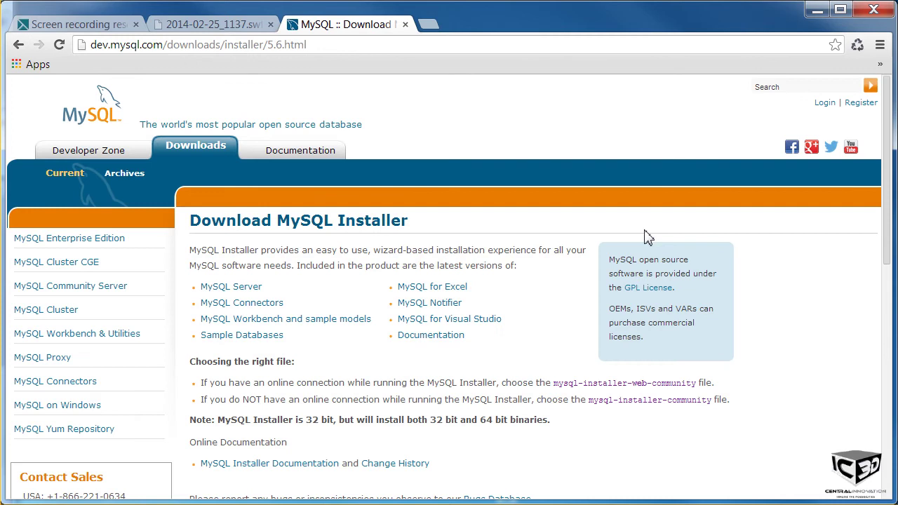
scroll(648, 239, "down", 1)
scroll(653, 245, "down", 5)
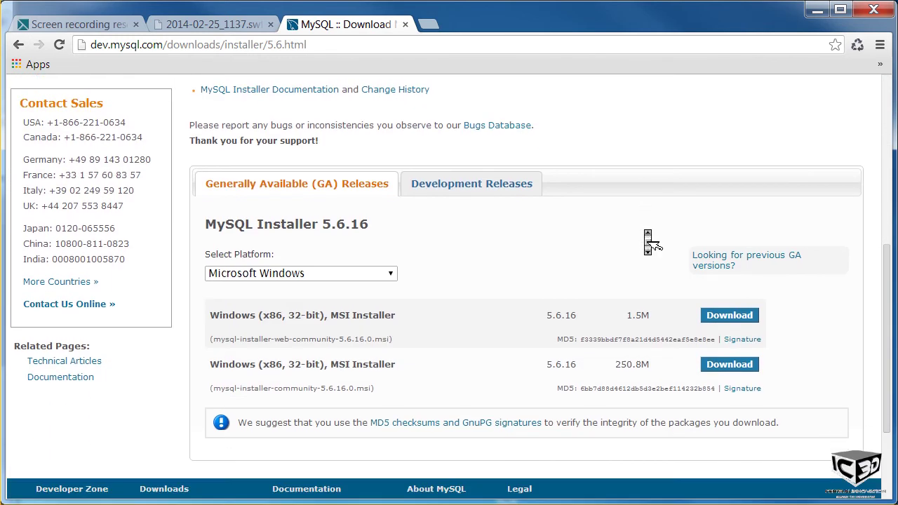
middle_click(647, 238)
left_click(721, 370)
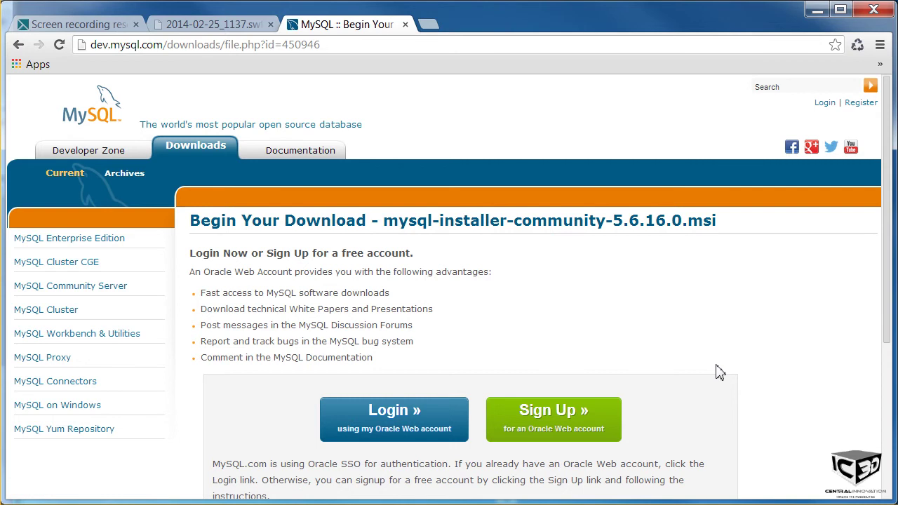
scroll(720, 372, "down", 4)
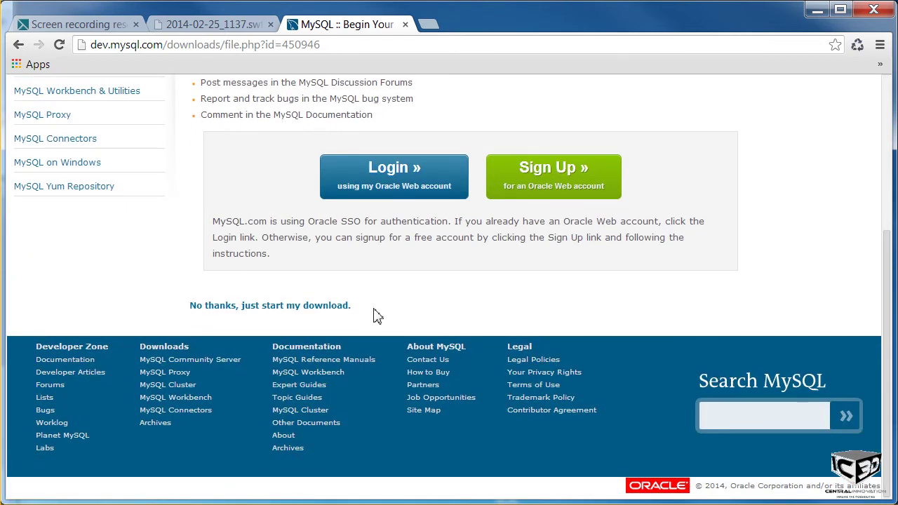
left_click(320, 309)
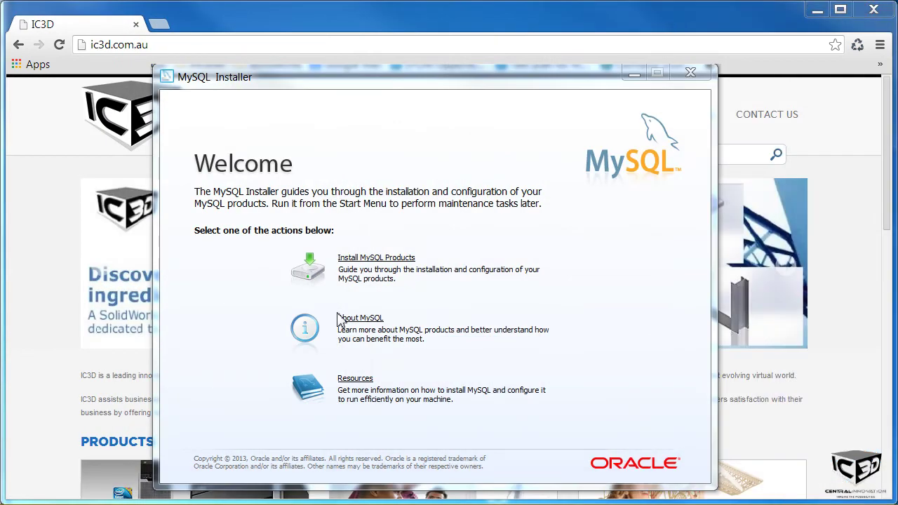
Step: Accept the MySQL licence terms, skip the product update check, and pick the Custom setup type
left_click(379, 262)
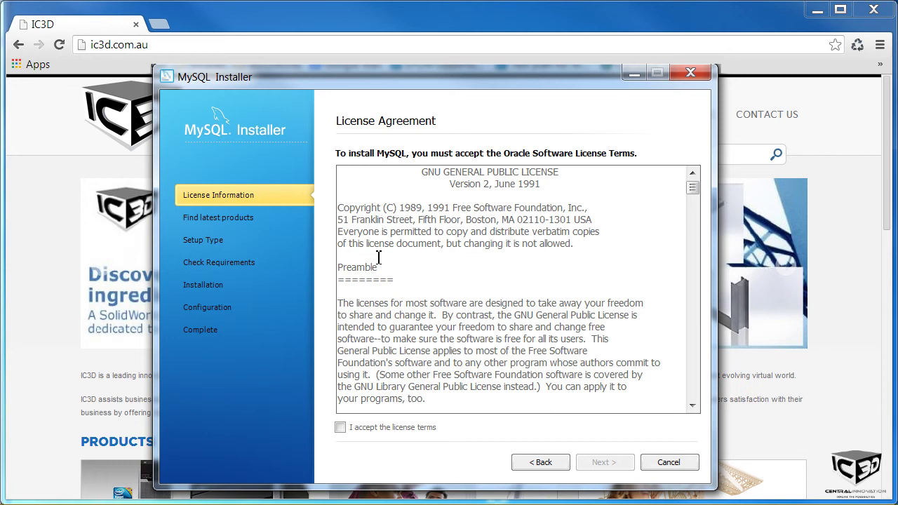
left_click(342, 428)
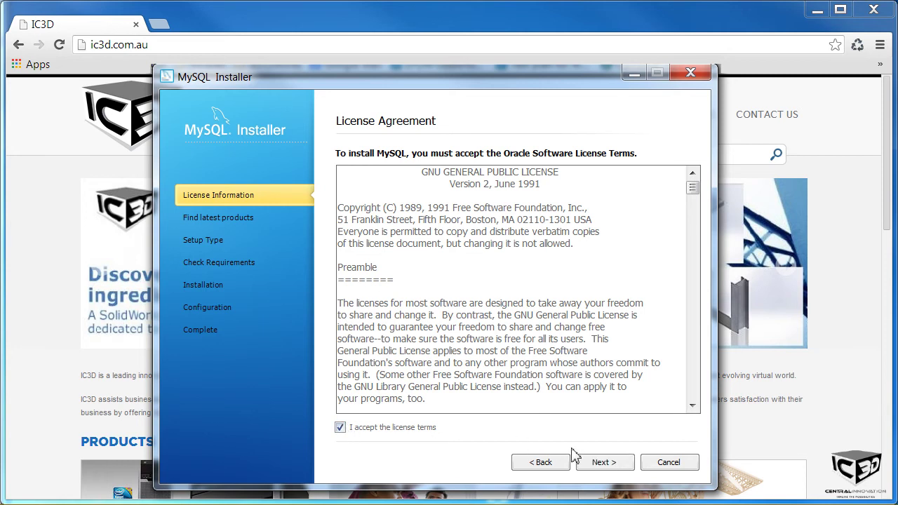
left_click(588, 466)
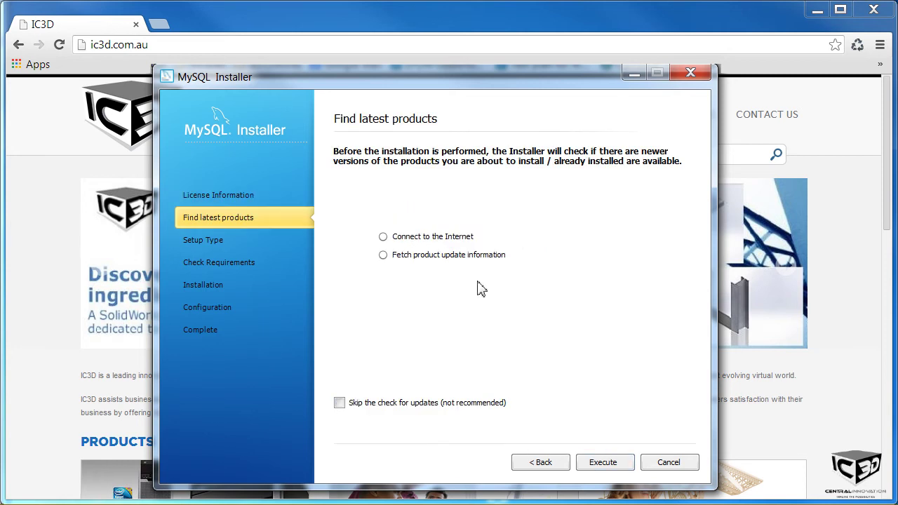
left_click(426, 404)
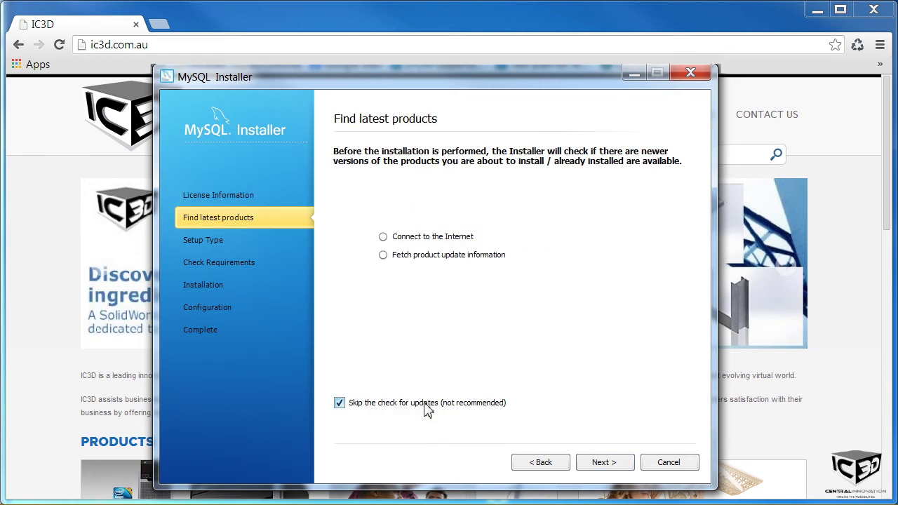
left_click(600, 462)
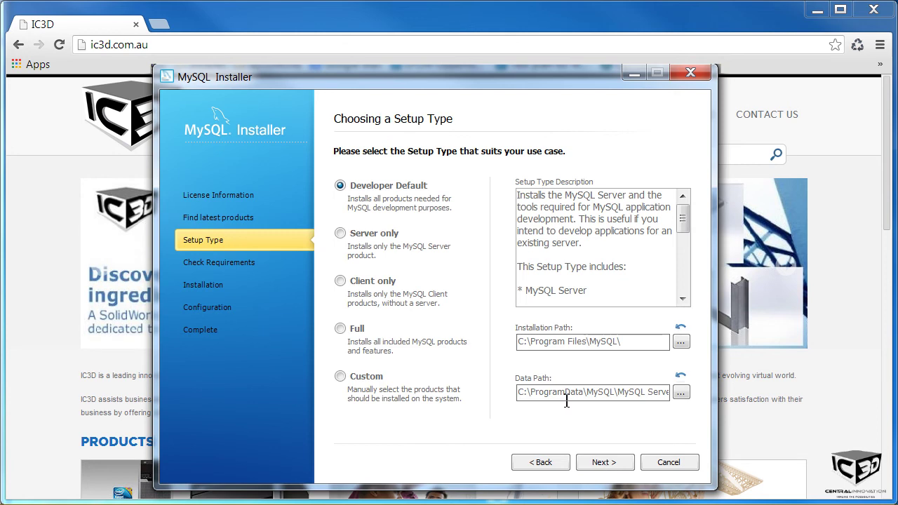
left_click(360, 379)
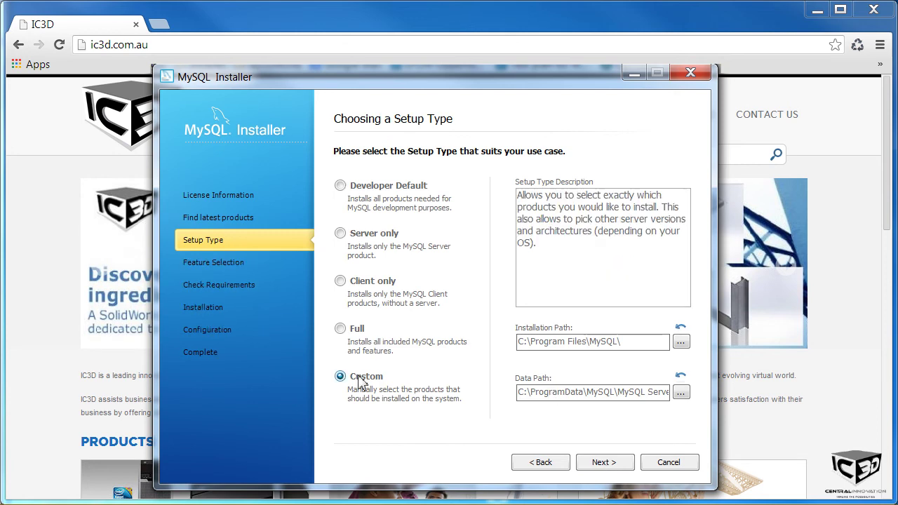
Step: Exclude the server's debug binaries and development components, plus MySQL For Excel and MySQL for Visual Studio
left_click(600, 464)
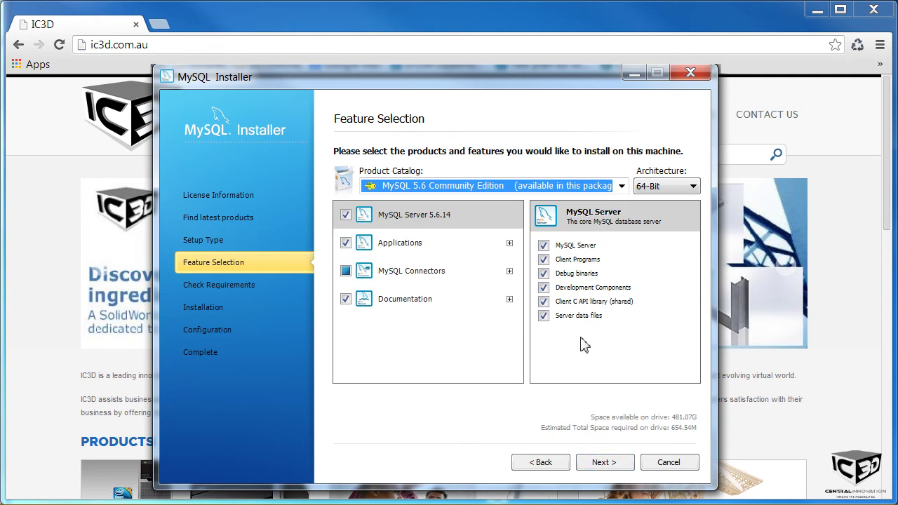
left_click(544, 274)
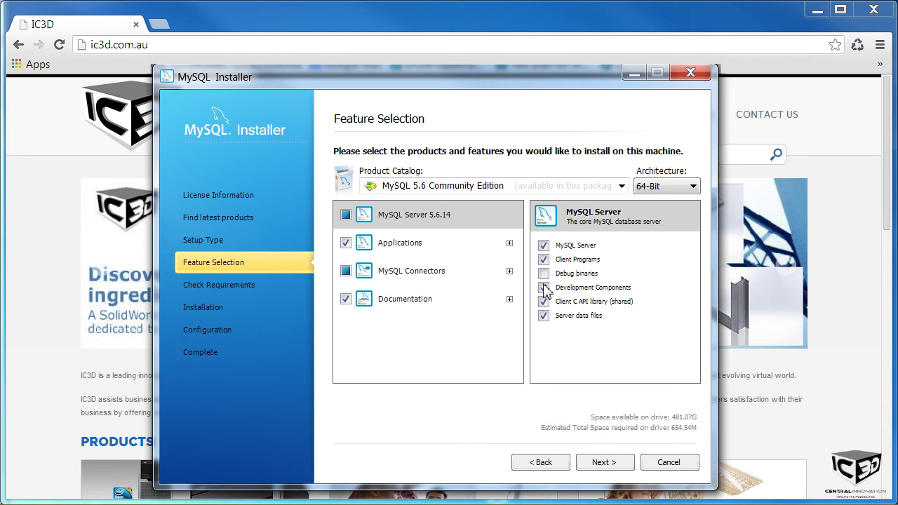
left_click(544, 288)
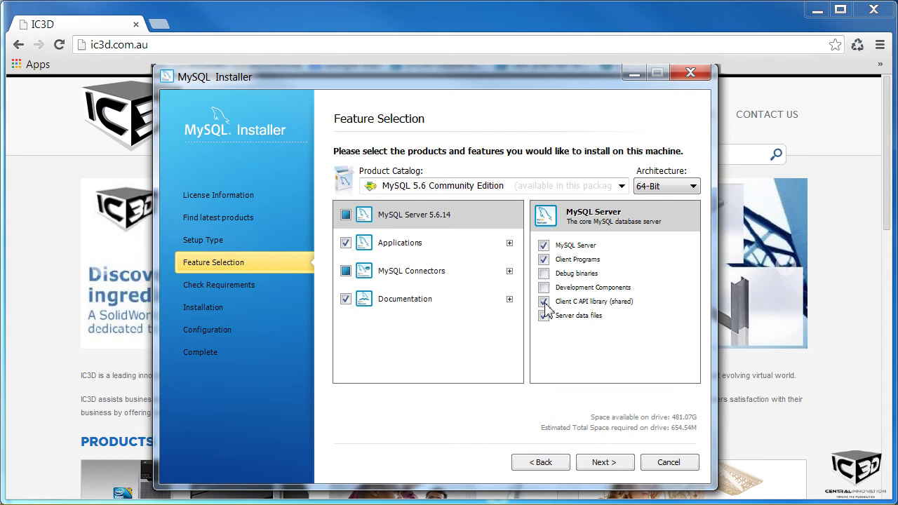
left_click(377, 252)
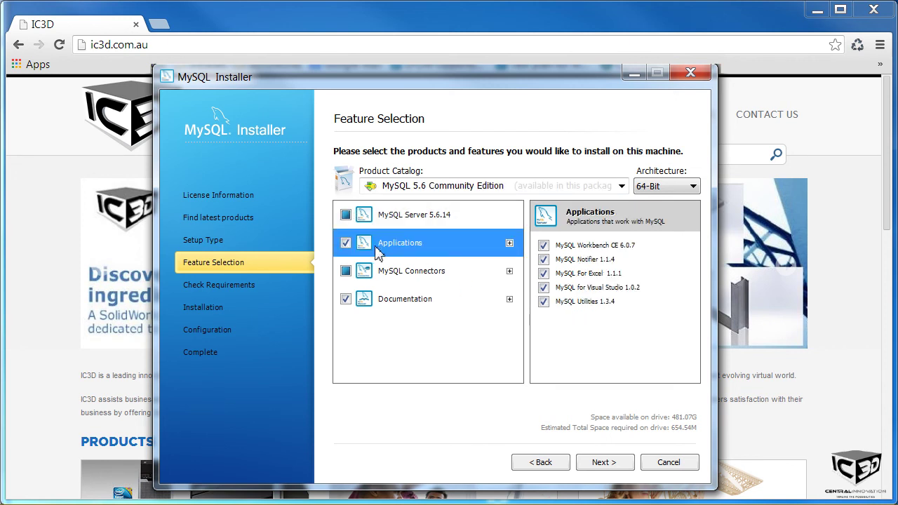
left_click(543, 274)
left_click(544, 288)
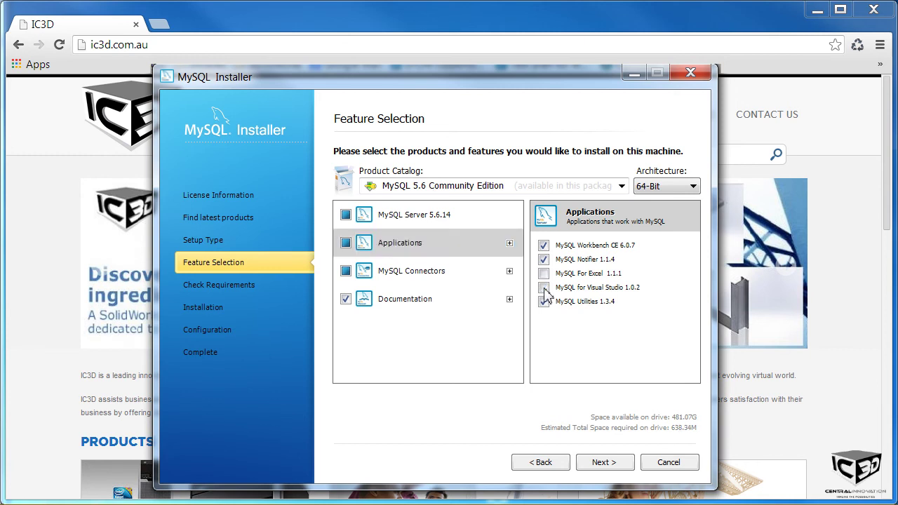
Step: Exclude Connector/C++, Connector/J, Connector/NET 6.7.4, and the 5.6.14 samples and documentation
left_click(384, 275)
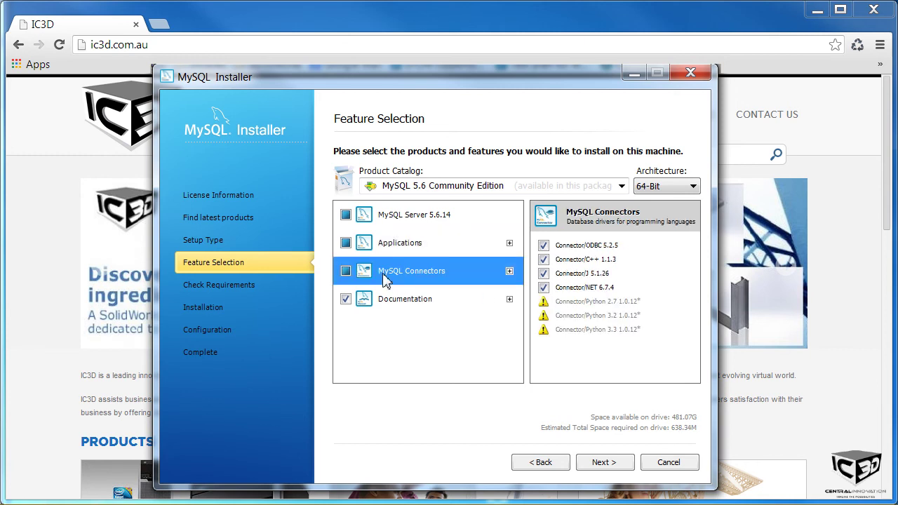
left_click(544, 259)
left_click(544, 273)
left_click(544, 288)
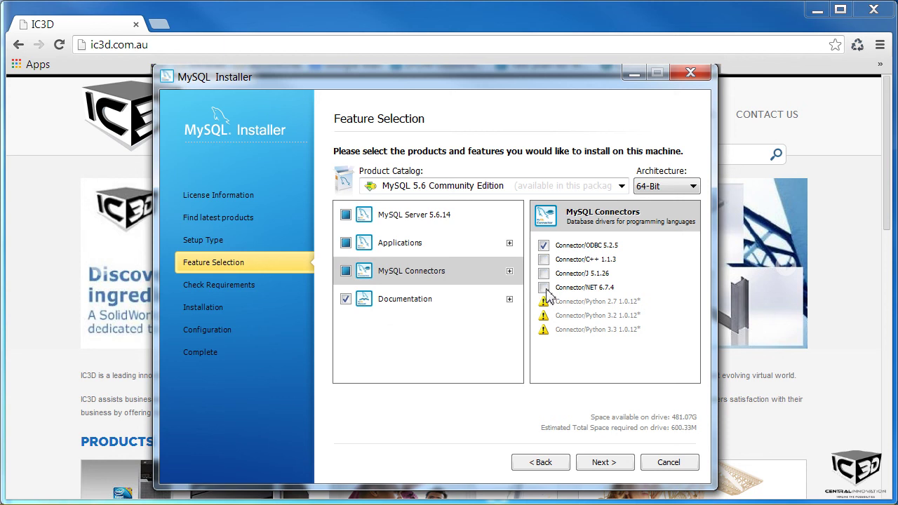
left_click(390, 309)
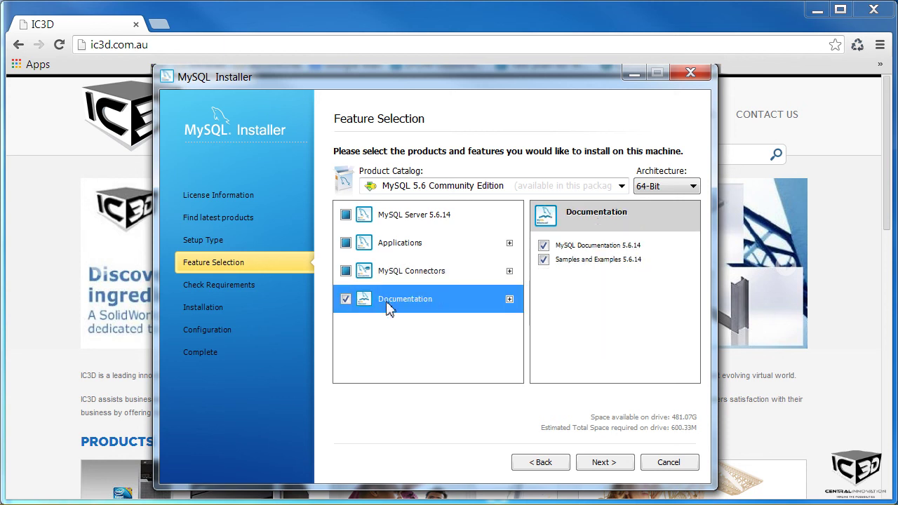
left_click(544, 260)
left_click(544, 246)
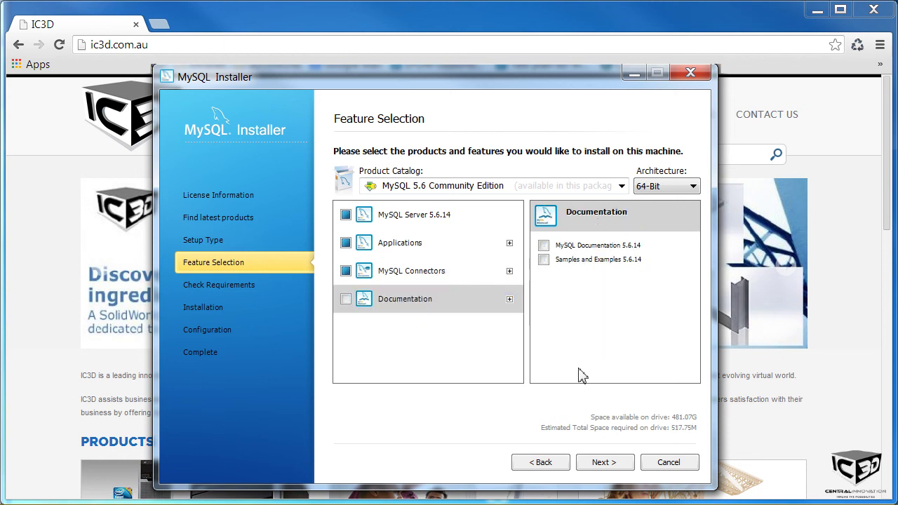
Step: Install MySQL Server, Workbench, Notifier, Utilities and Connector/ODBC, then proceed to MySQL Server 5.6.14 configuration
left_click(602, 462)
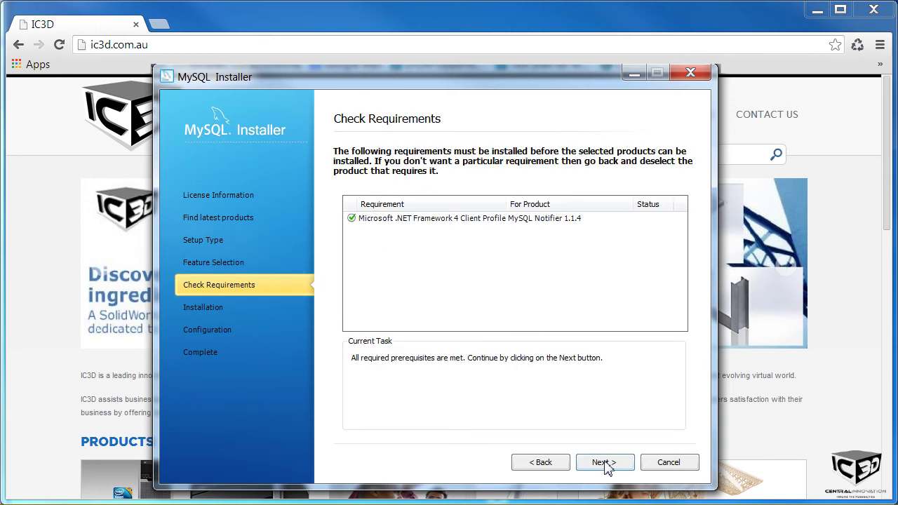
left_click(603, 463)
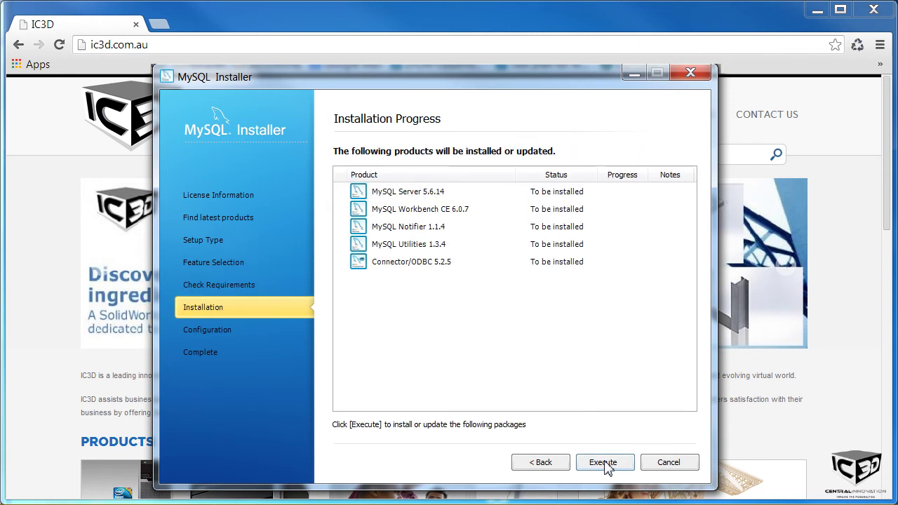
left_click(604, 463)
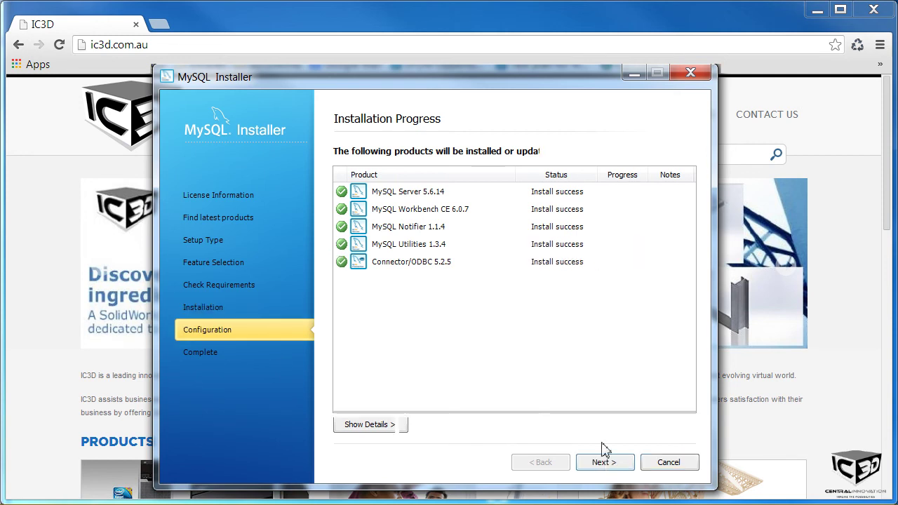
left_click(604, 465)
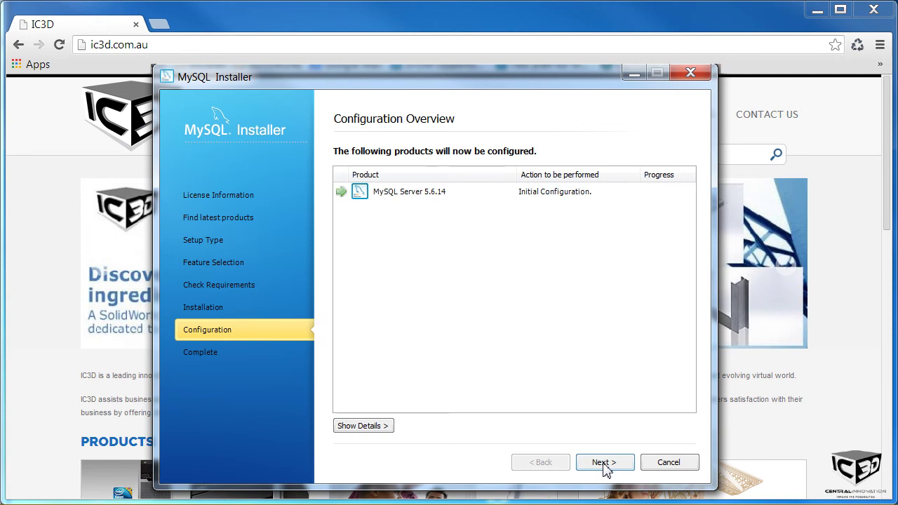
left_click(605, 466)
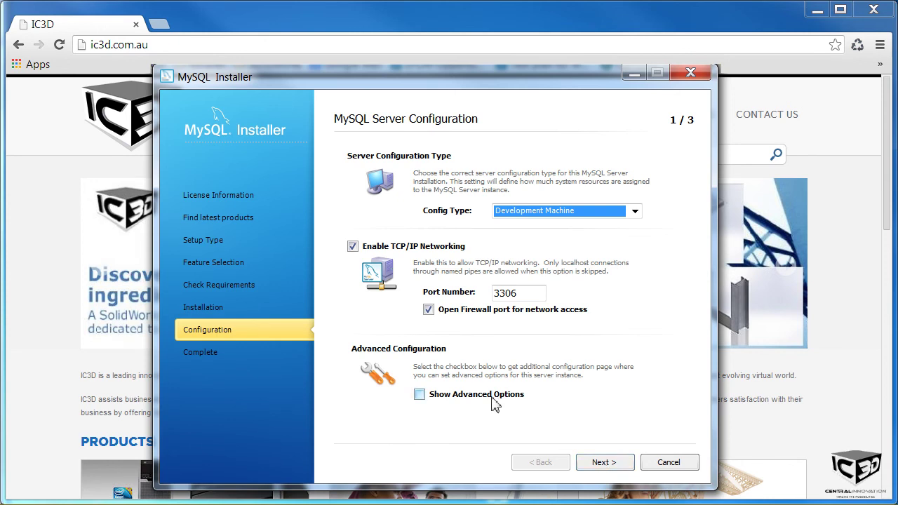
Step: Keep the default server settings and enter and confirm the root account password
left_click(602, 464)
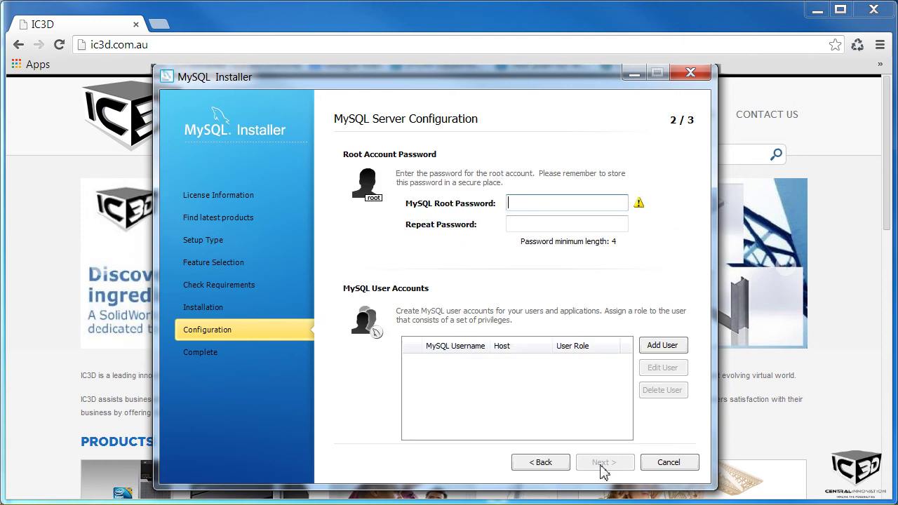
type("••••••••••")
key("Tab")
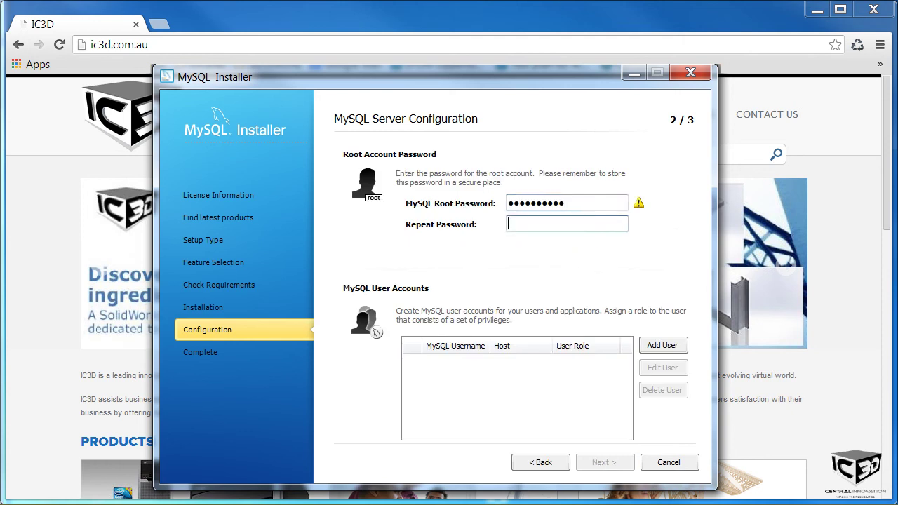
type("••••••••••")
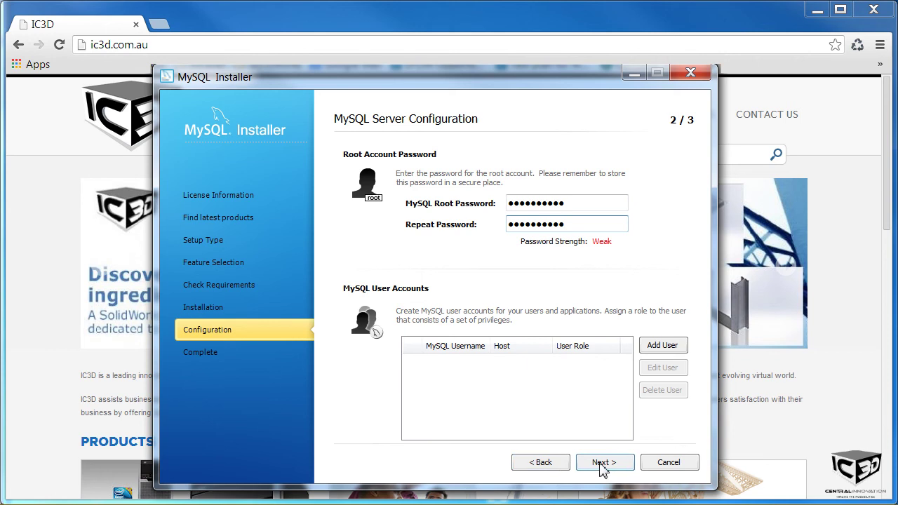
left_click(602, 463)
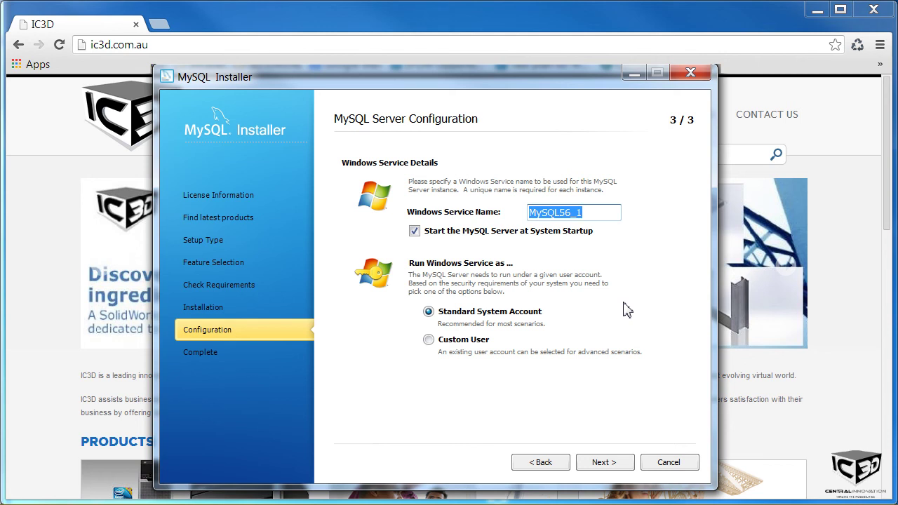
Step: Accept the Windows service defaults, apply the configuration, and close MySQL Installer
left_click(601, 465)
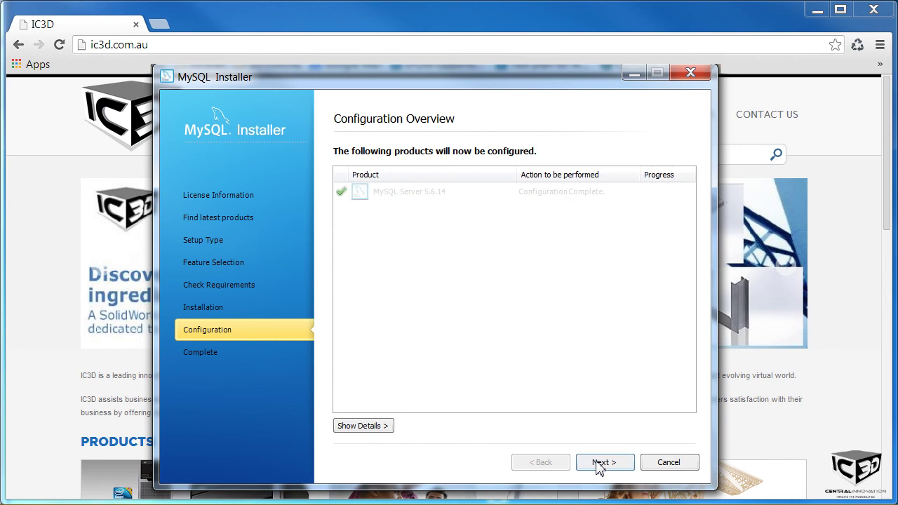
left_click(599, 464)
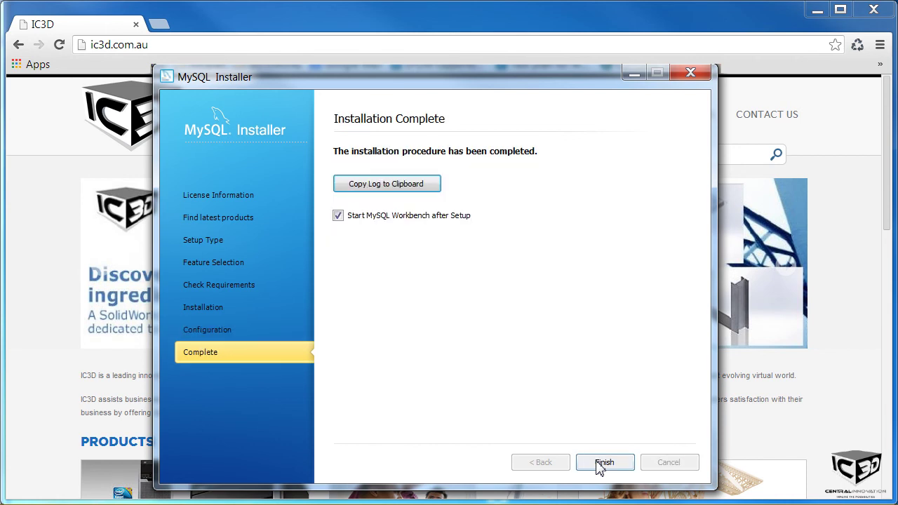
left_click(600, 464)
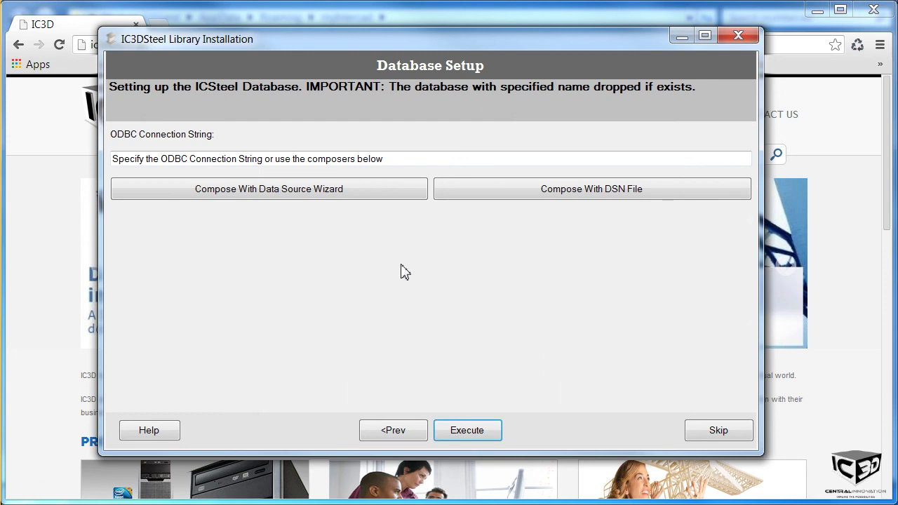
Step: Compose the connection string with user root, the account password, MySQL ODBC 5.2 ANSI Driver and the IC3DSteel database
left_click(346, 202)
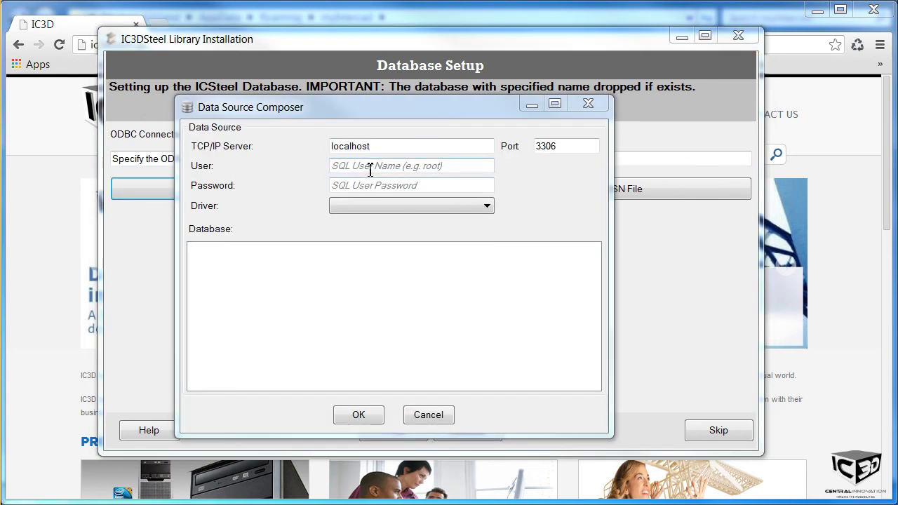
left_click(370, 169)
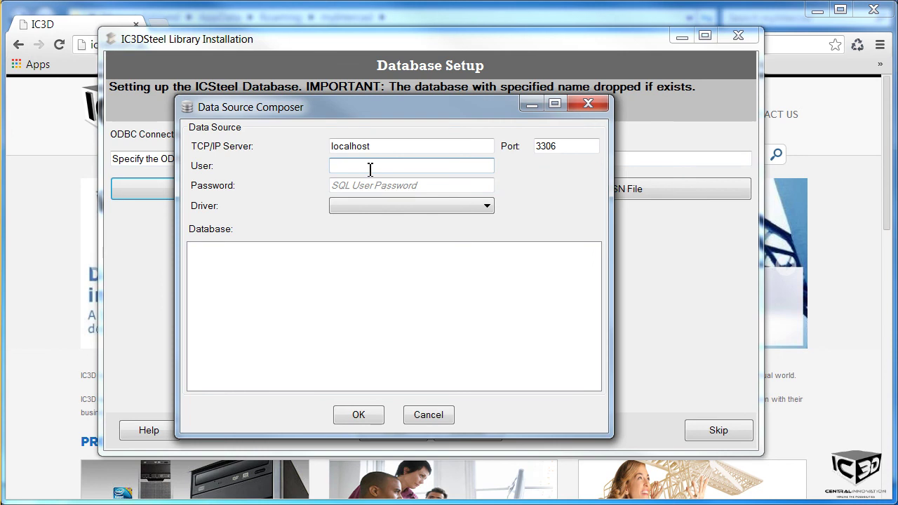
type("root")
key("Tab")
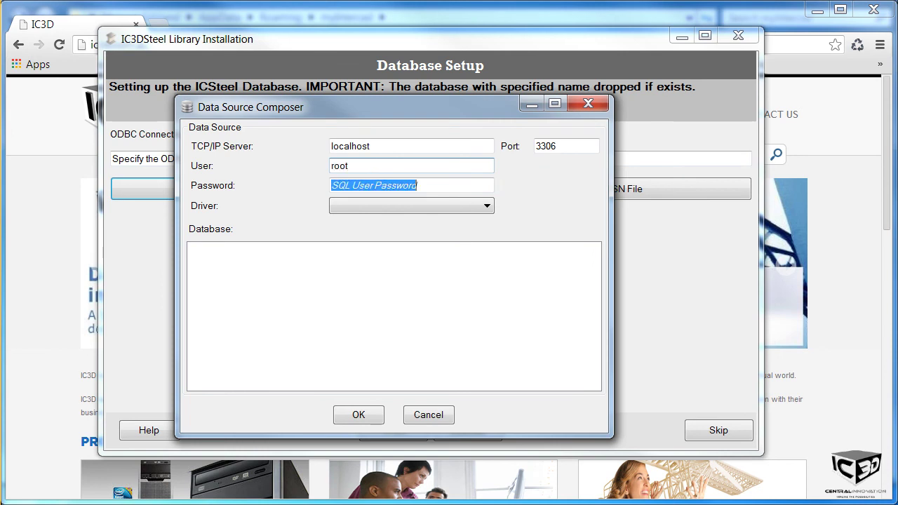
key("BackSpace")
type("solidworks")
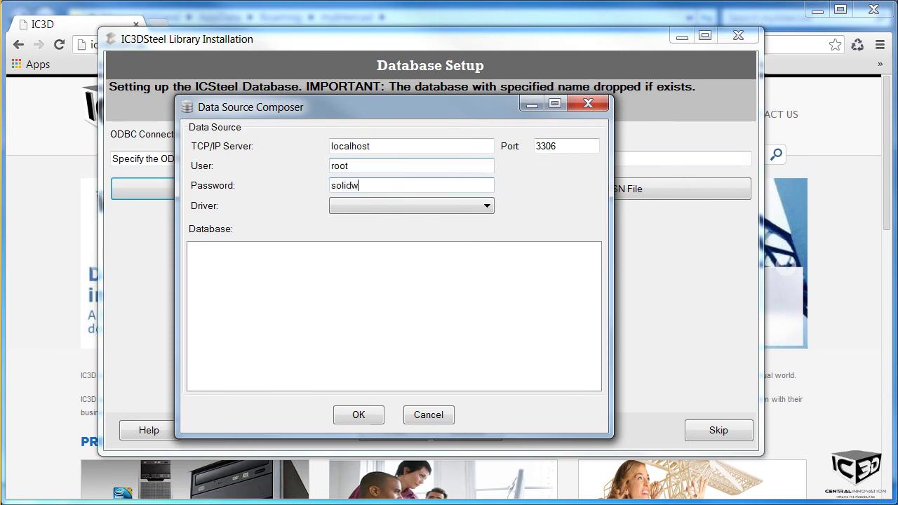
left_click(414, 206)
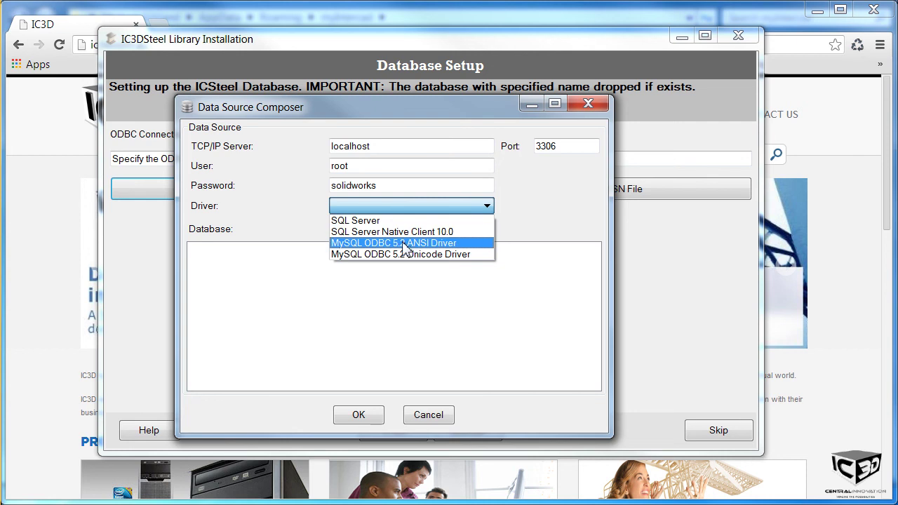
left_click(406, 244)
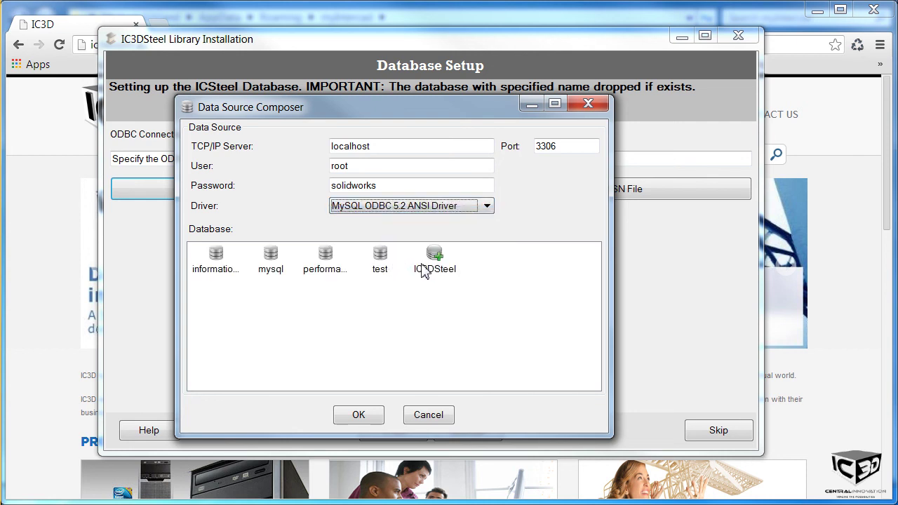
left_click(437, 257)
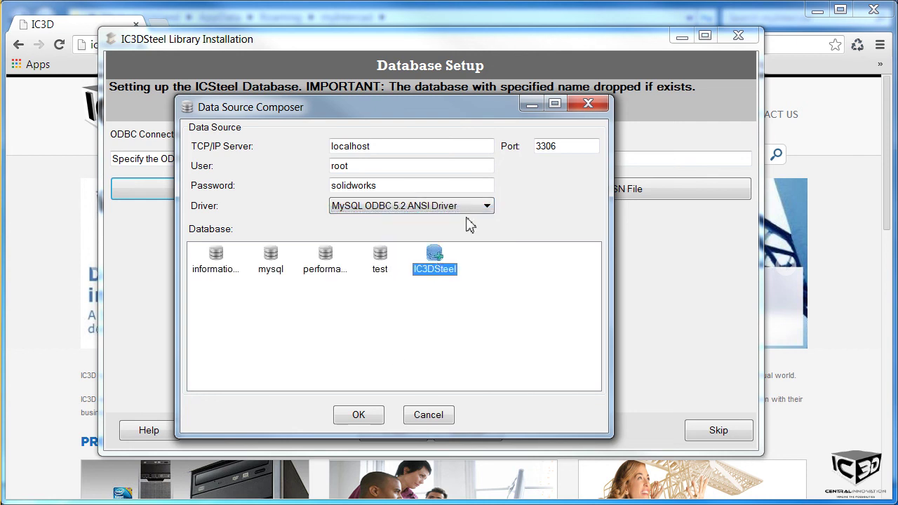
left_click(353, 417)
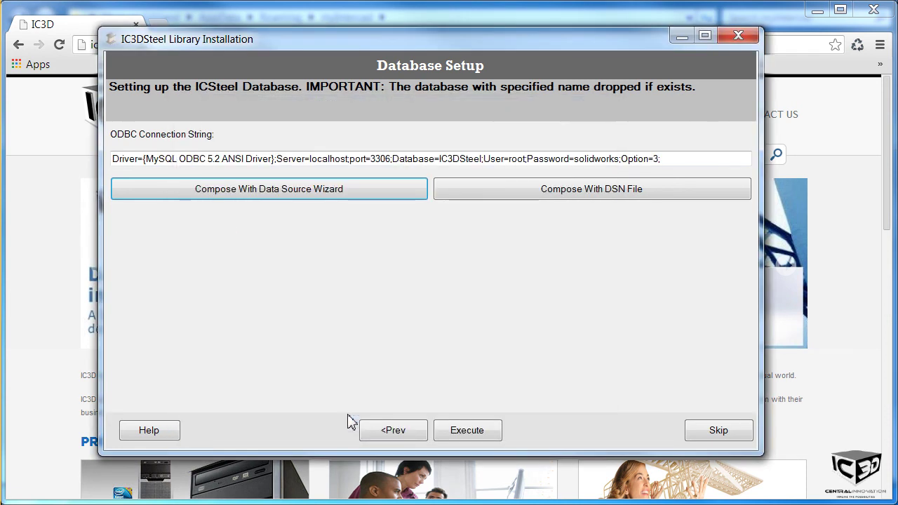
Step: Create the IC3DSteel database, allowing any existing copy to be dropped
left_click(462, 435)
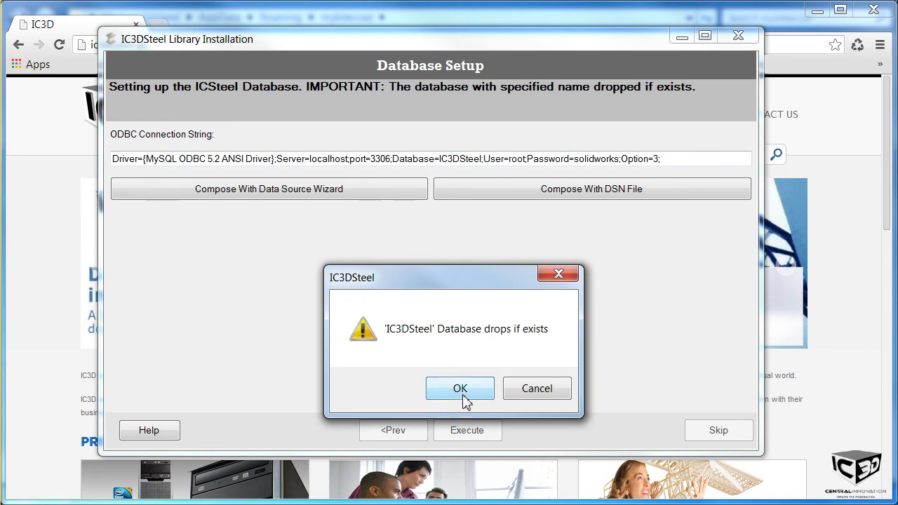
left_click(460, 389)
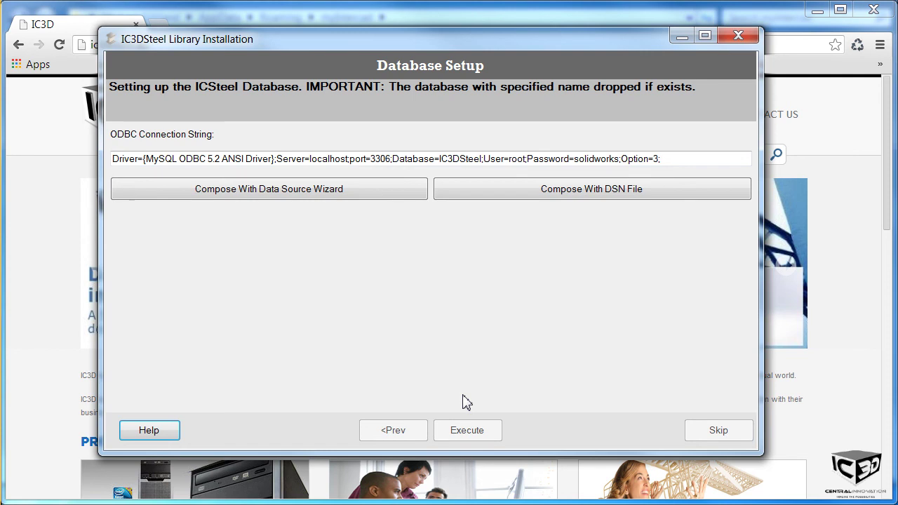
left_click(506, 393)
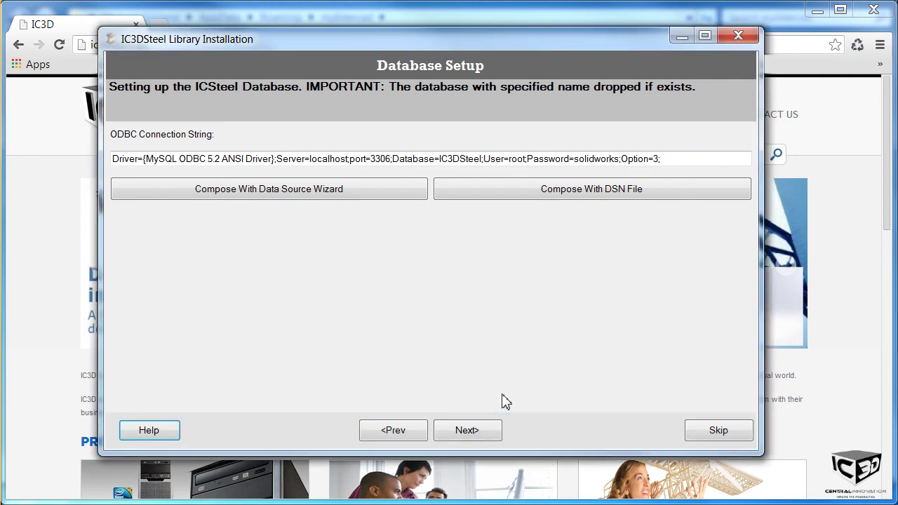
Step: Set the details folder to C:\IC3D Steel Data, install the profiles and joints library, and finish
left_click(468, 431)
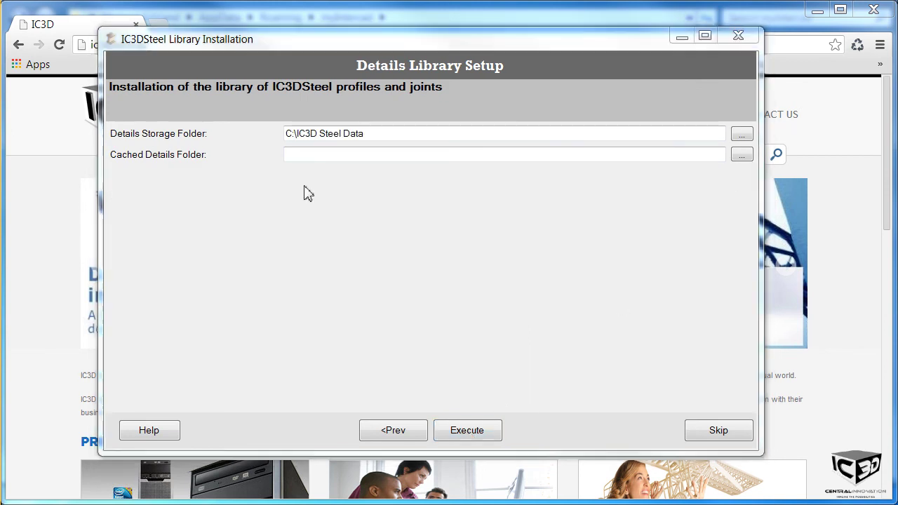
left_click(301, 155)
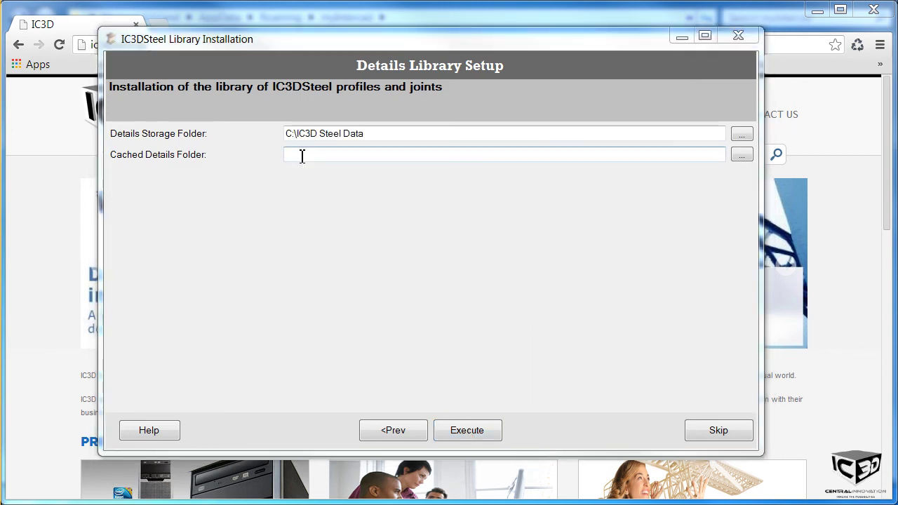
type("C:\\IC3D Steel Data")
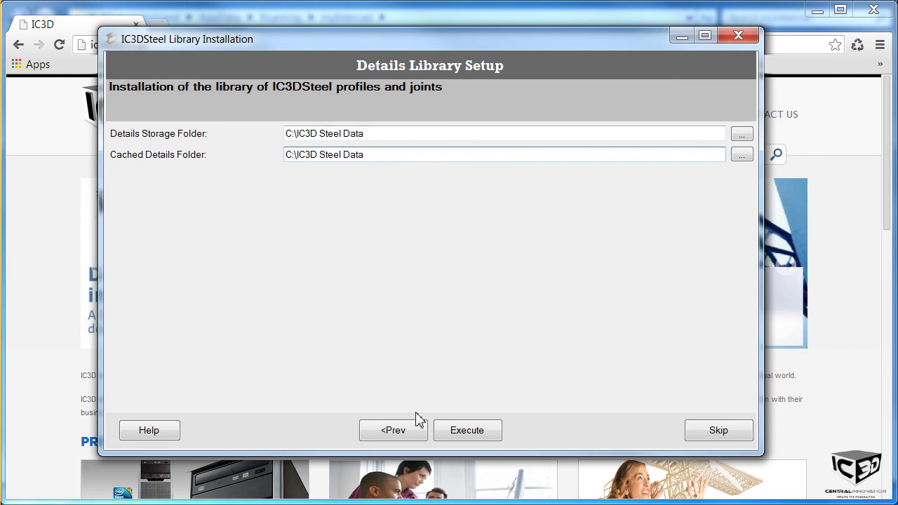
left_click(464, 431)
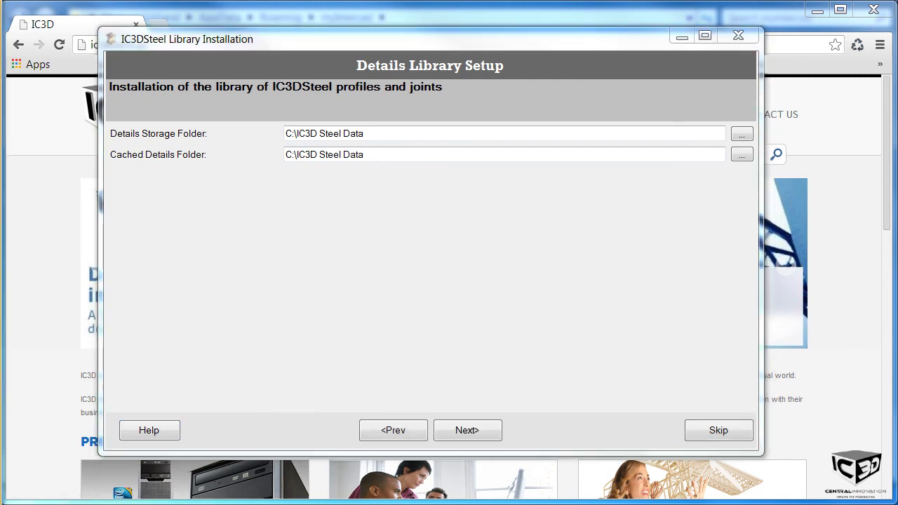
left_click(484, 435)
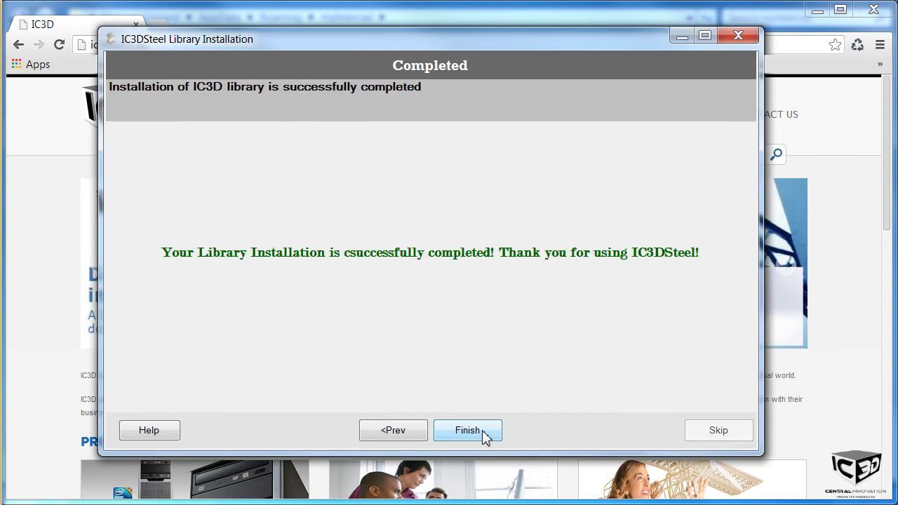
left_click(484, 436)
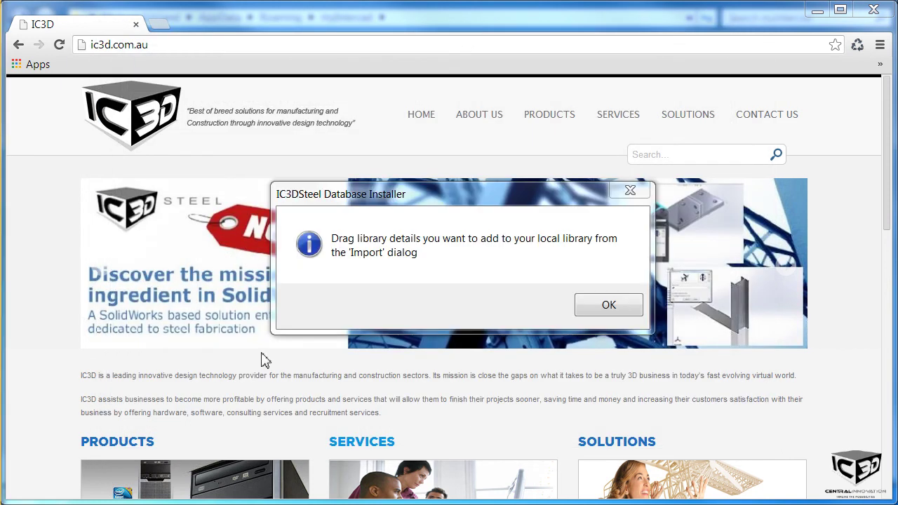
Step: Import the Profiles (SolidWorks 2012) and Joints (SolidWorks 2013) libraries into the local library
left_click(596, 309)
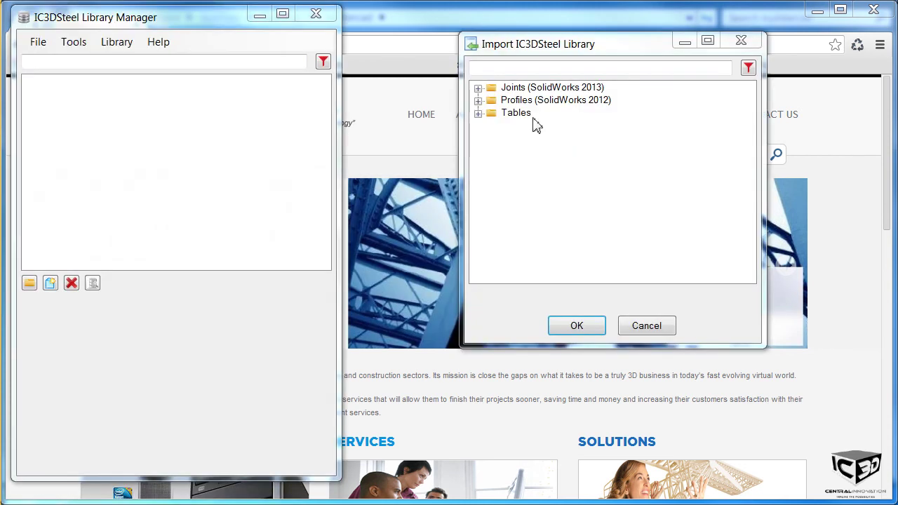
left_click(520, 102)
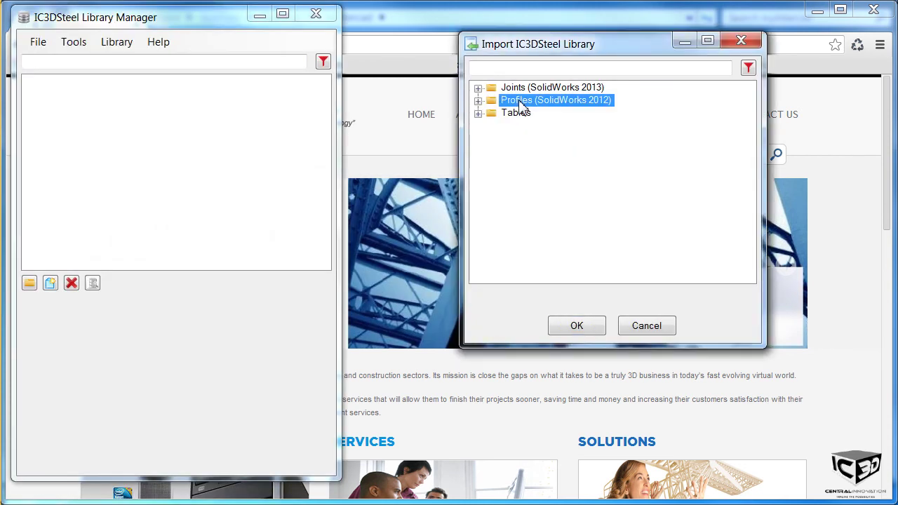
left_click_drag(520, 102, 258, 121)
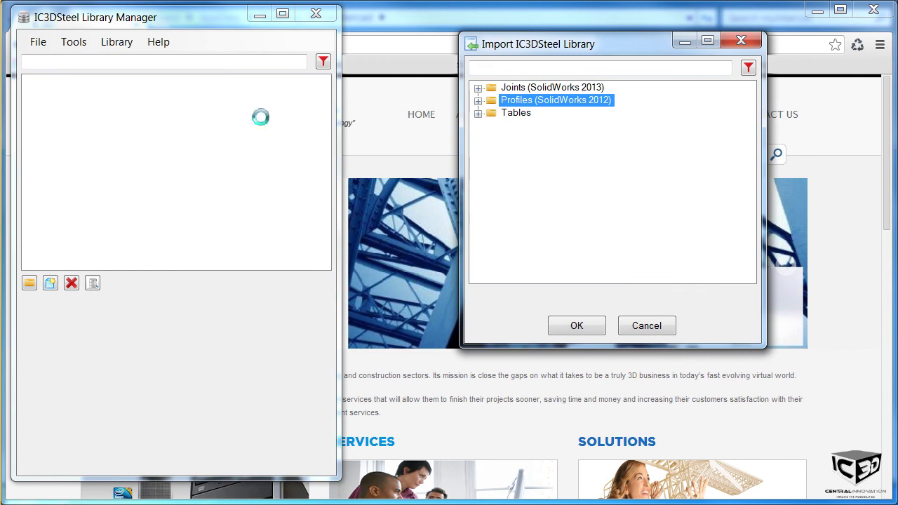
left_click(478, 89)
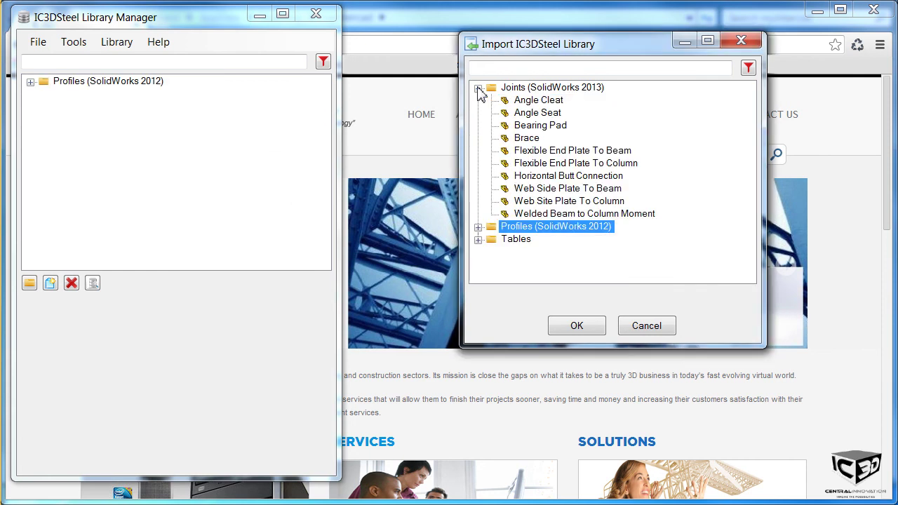
left_click(510, 92)
left_click_drag(509, 90, 135, 161)
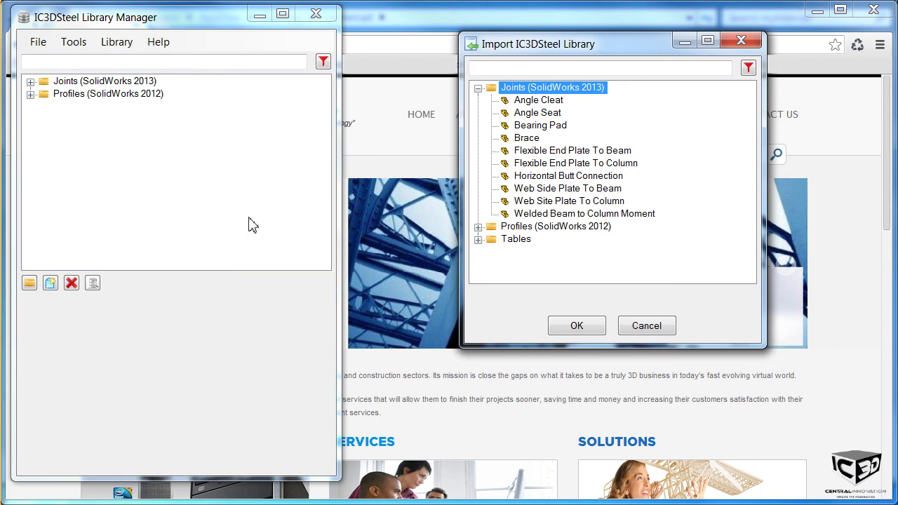
Step: Add the Tables library, then close Library Manager and commit the modifications
left_click(517, 242)
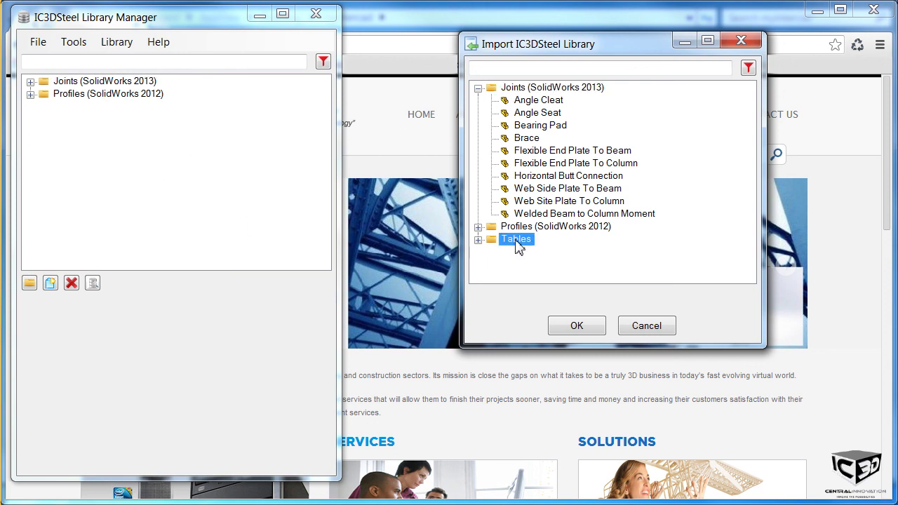
left_click_drag(518, 243, 112, 141)
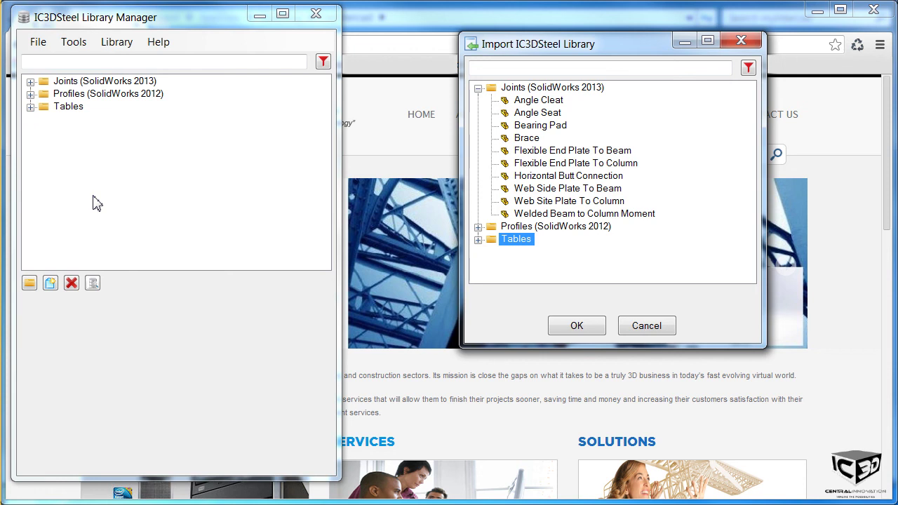
left_click(327, 17)
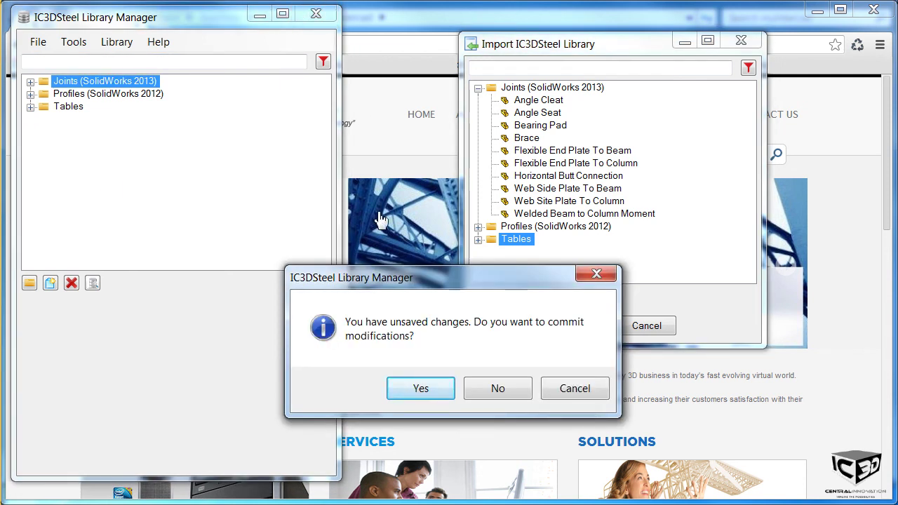
left_click(409, 391)
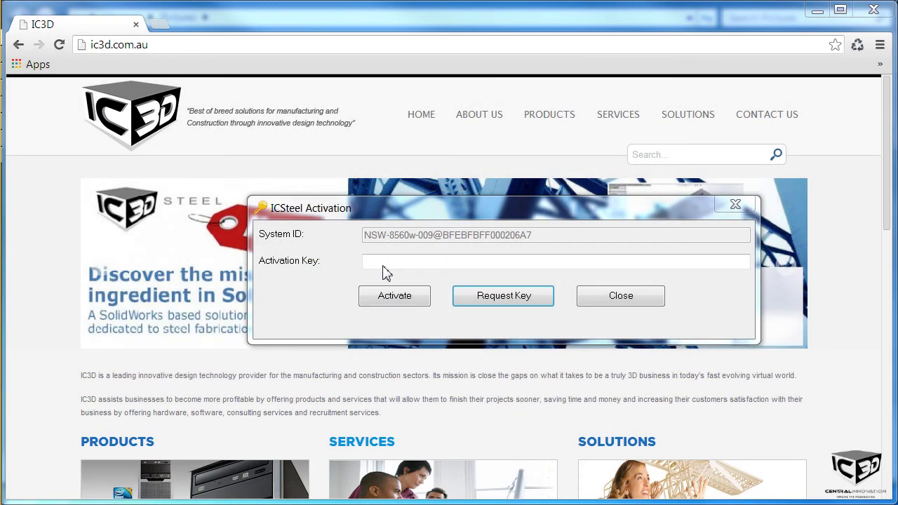
Step: Paste the activation key, activate the licence (310 days remaining), and close the activation window
left_click(375, 266)
key("ctrl+v")
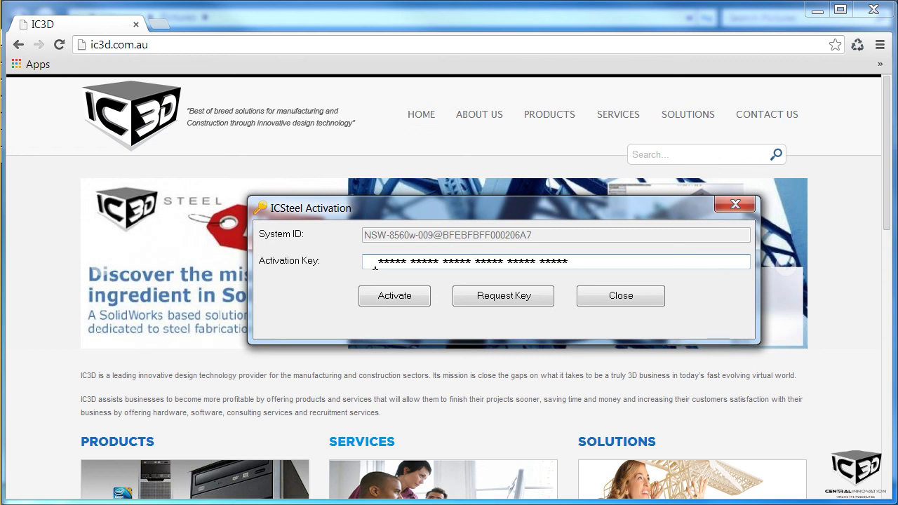
left_click(406, 297)
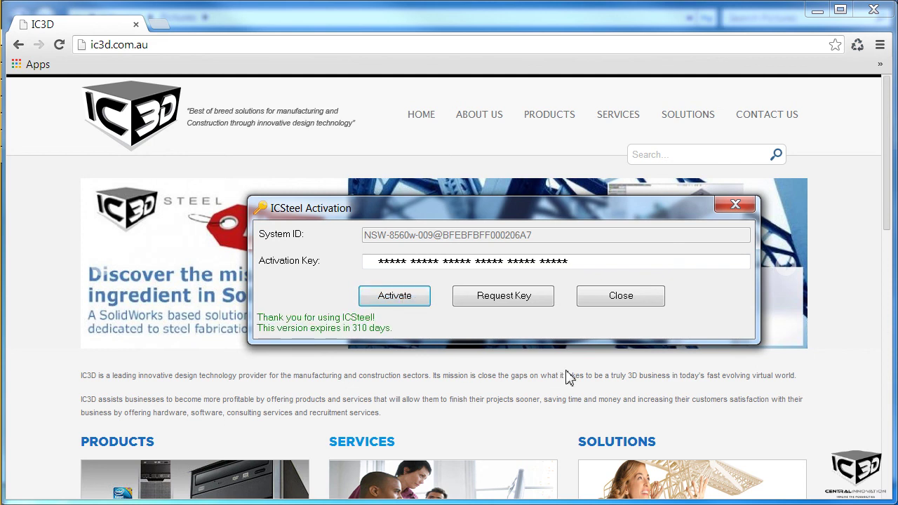
left_click(618, 300)
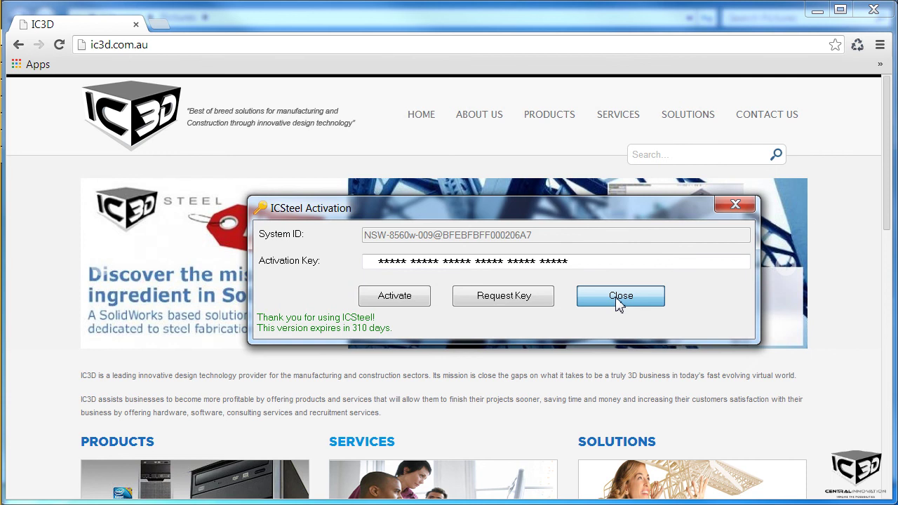
left_click(617, 301)
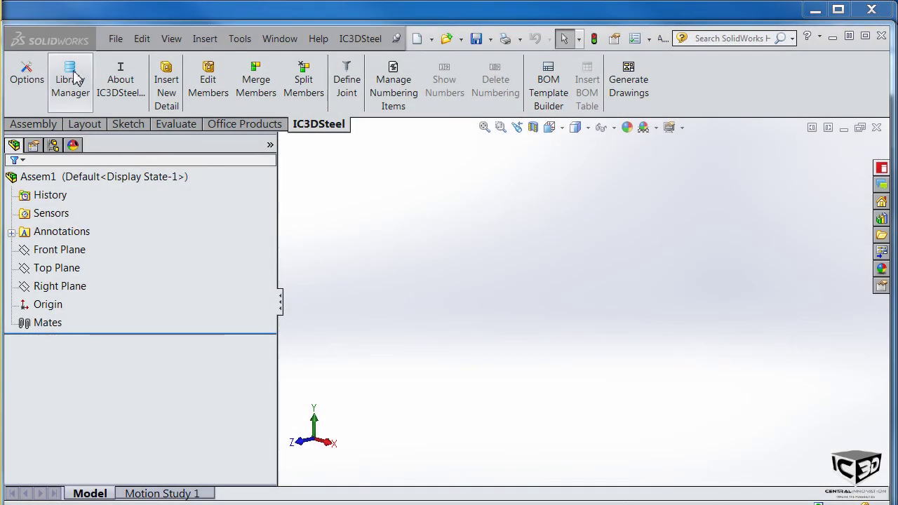
Step: Download the [Rev#3] AS Connections update and add Connections (SolidWorks 2013) to the Classification Tree, saving changes
left_click(70, 79)
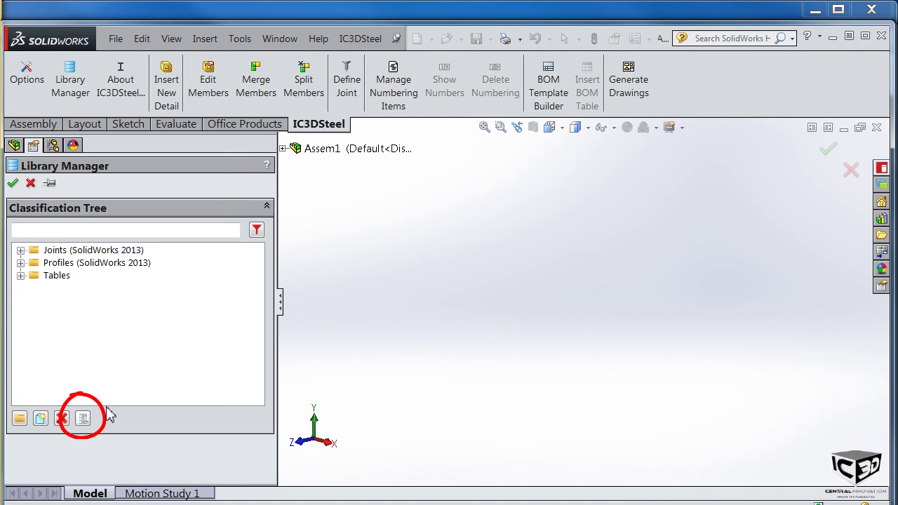
left_click(83, 418)
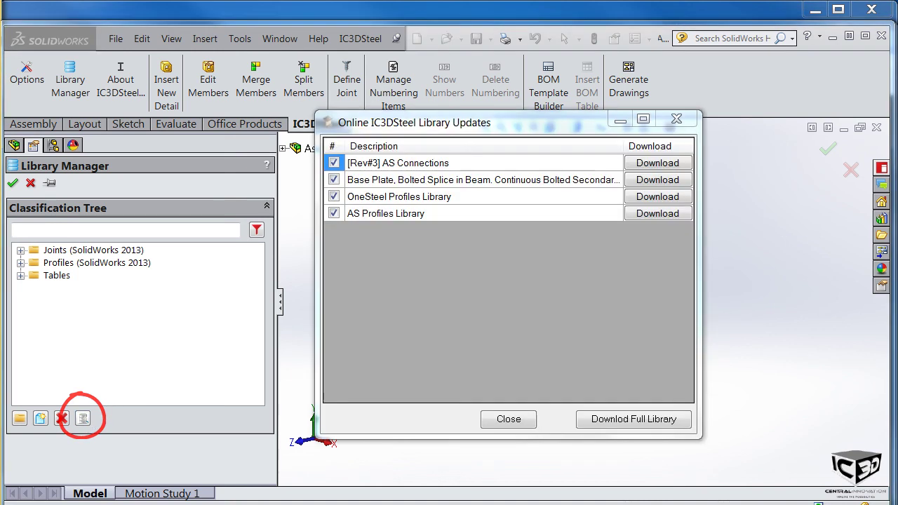
left_click(649, 165)
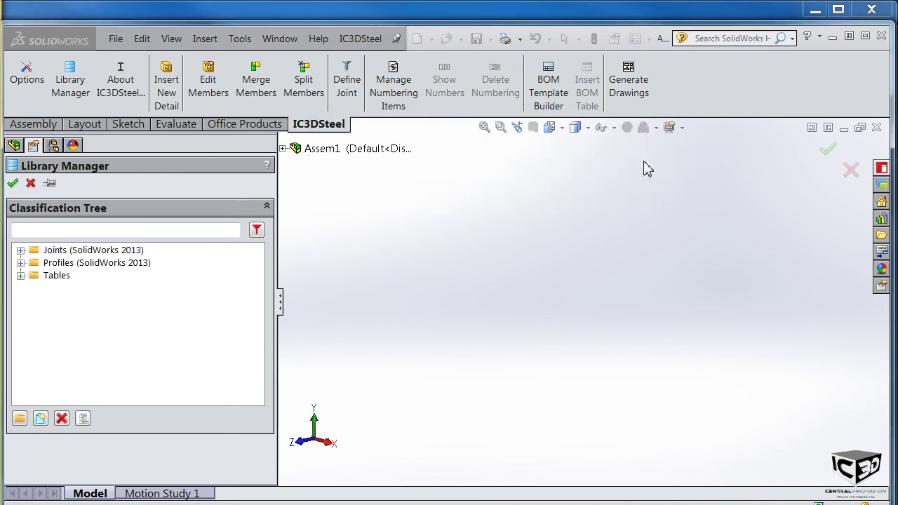
left_click(383, 237)
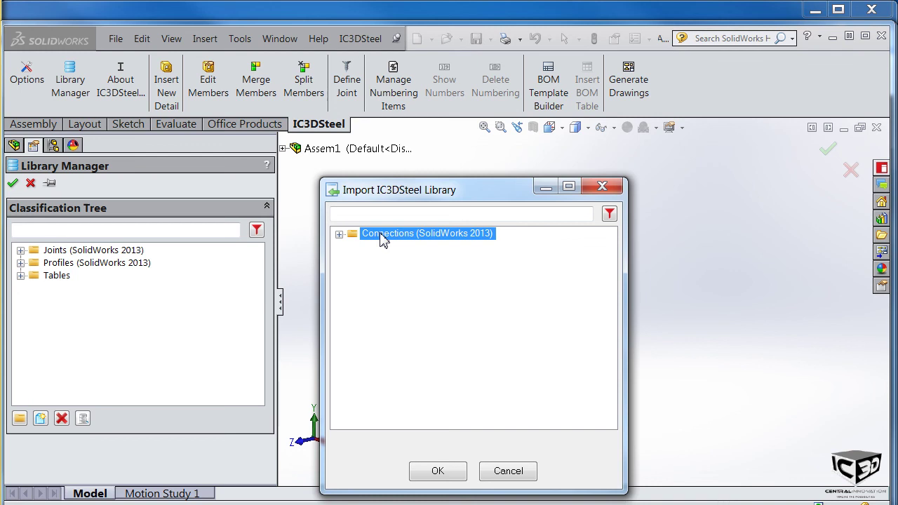
left_click_drag(383, 238, 81, 324)
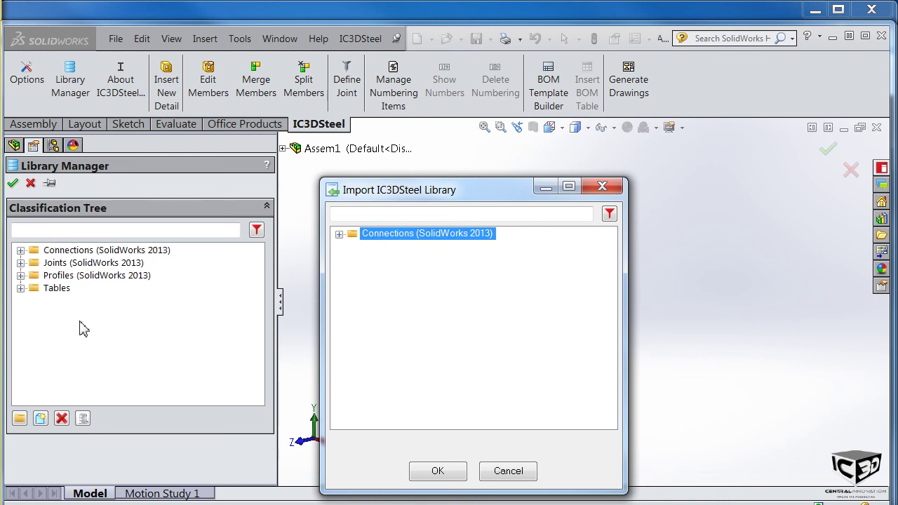
left_click(13, 184)
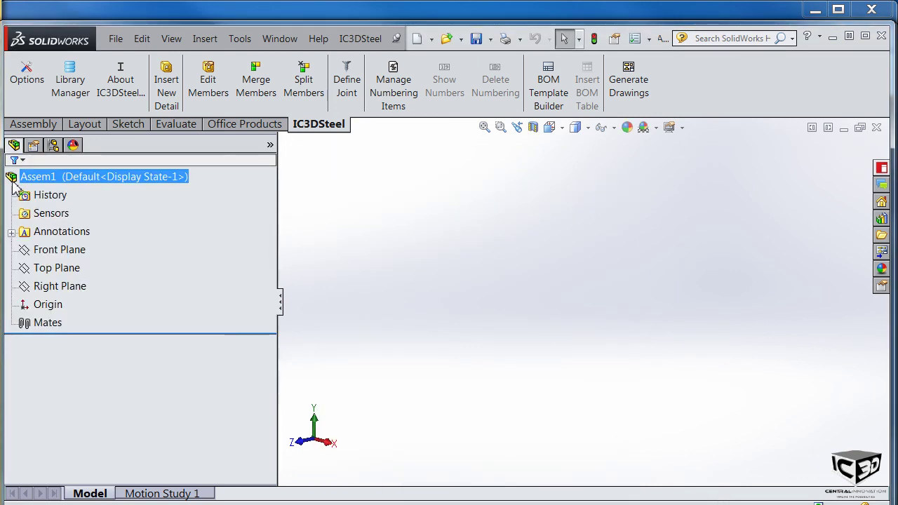